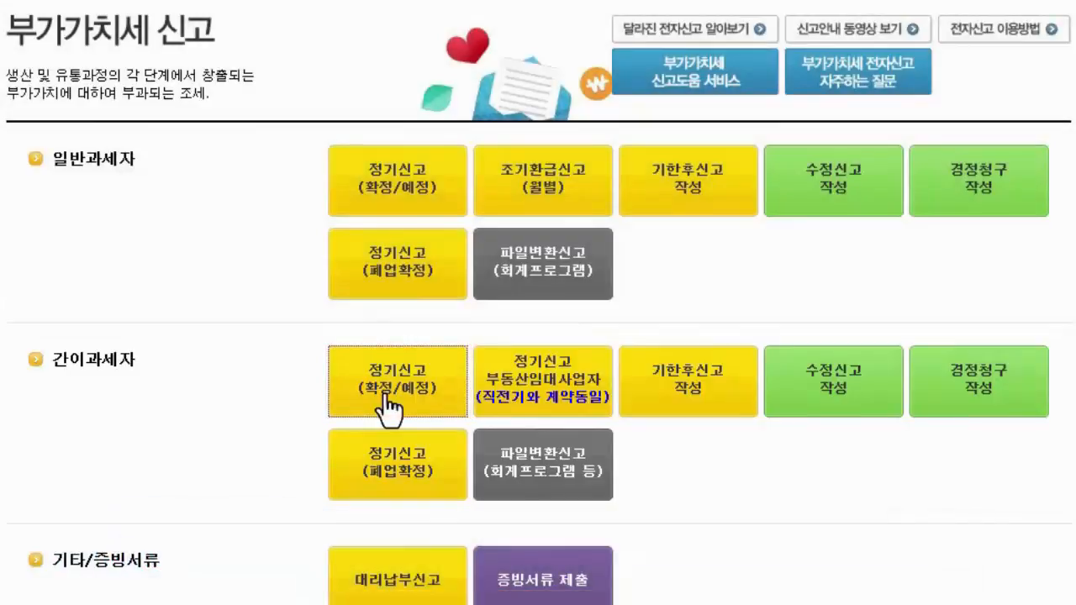
Start a regular (확정/예정) return for a simplified taxpayer (간이과세자) and save the basic business information to proceed
click(389, 410)
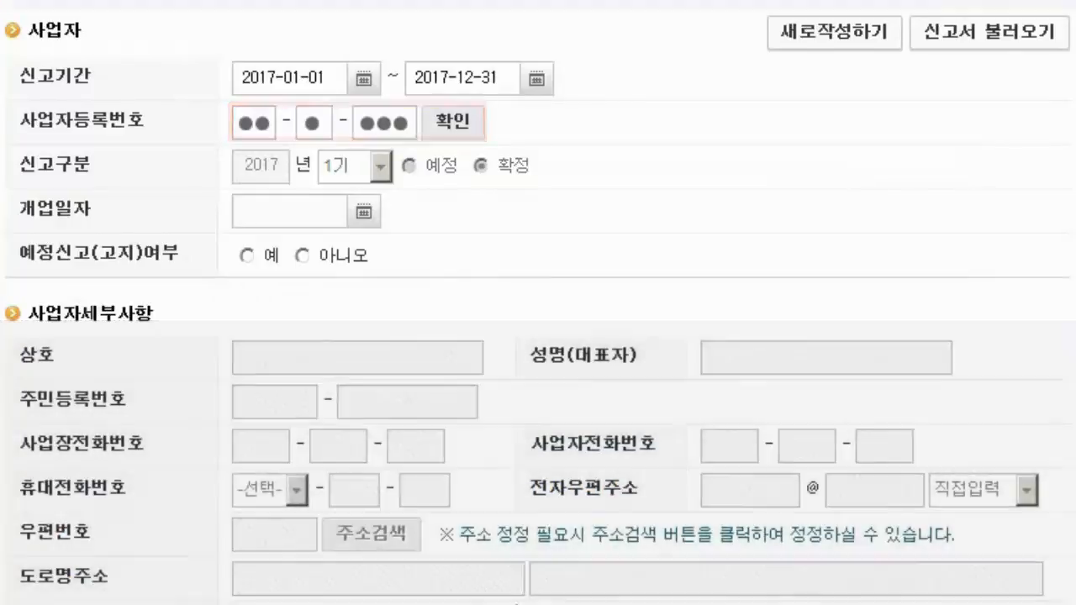
scroll(774, 235, down, 1)
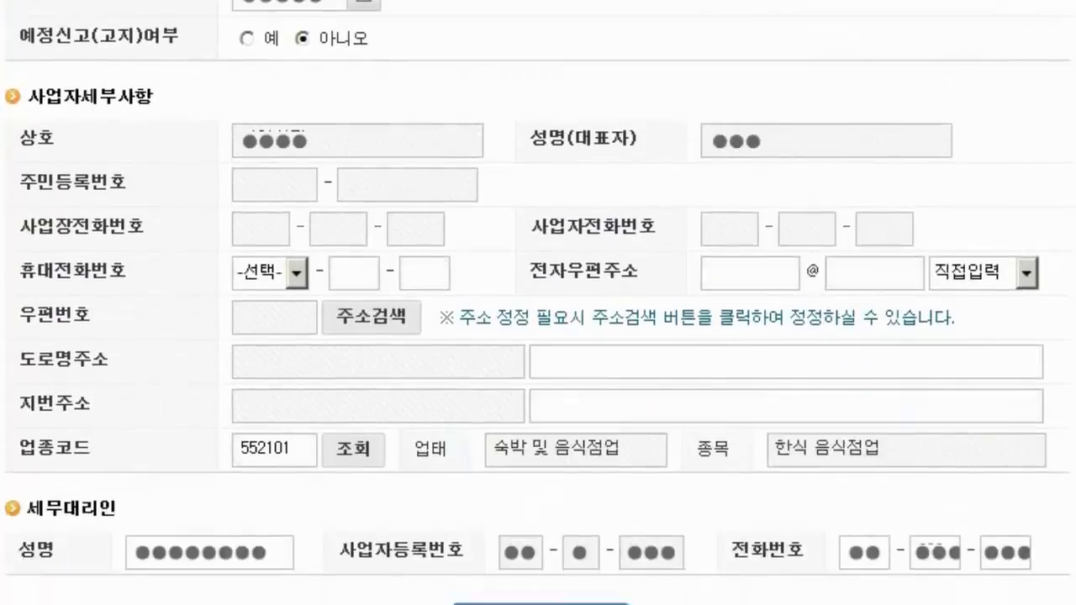
scroll(306, 201, down, 1)
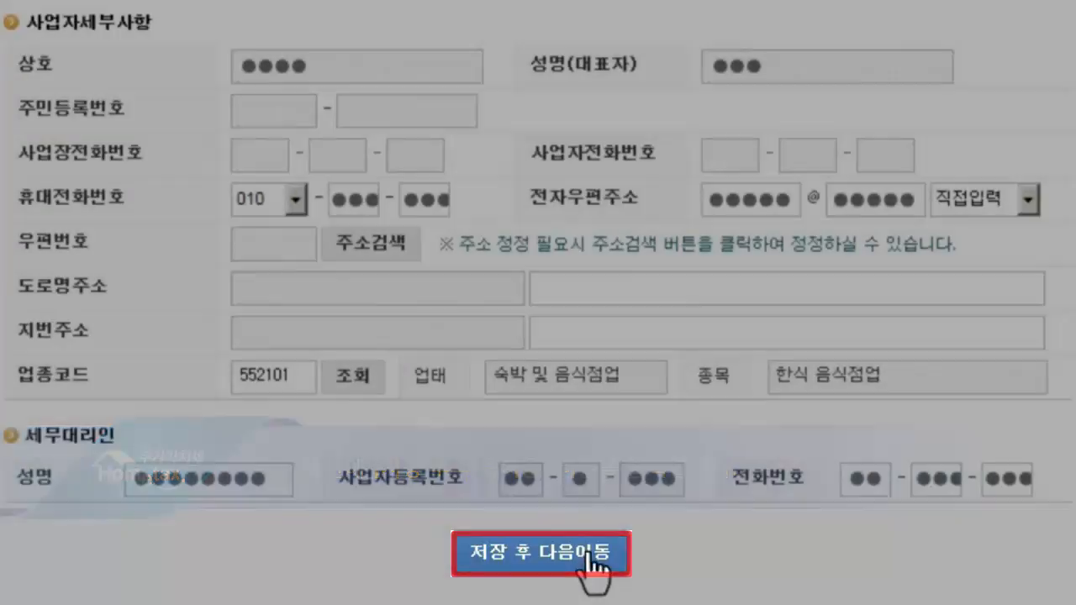
click(465, 558)
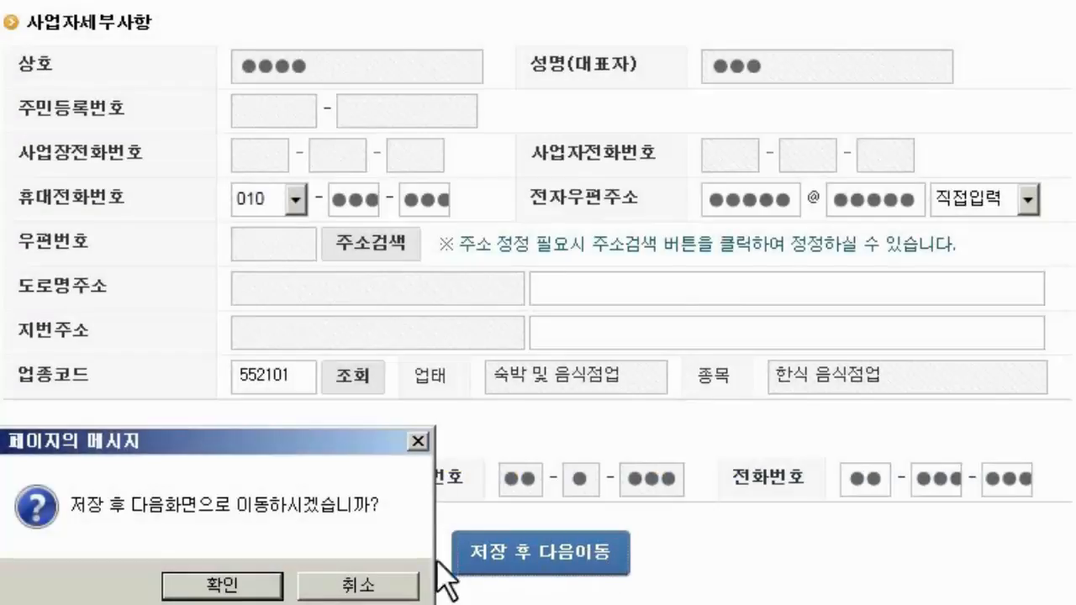
click(220, 585)
click(300, 585)
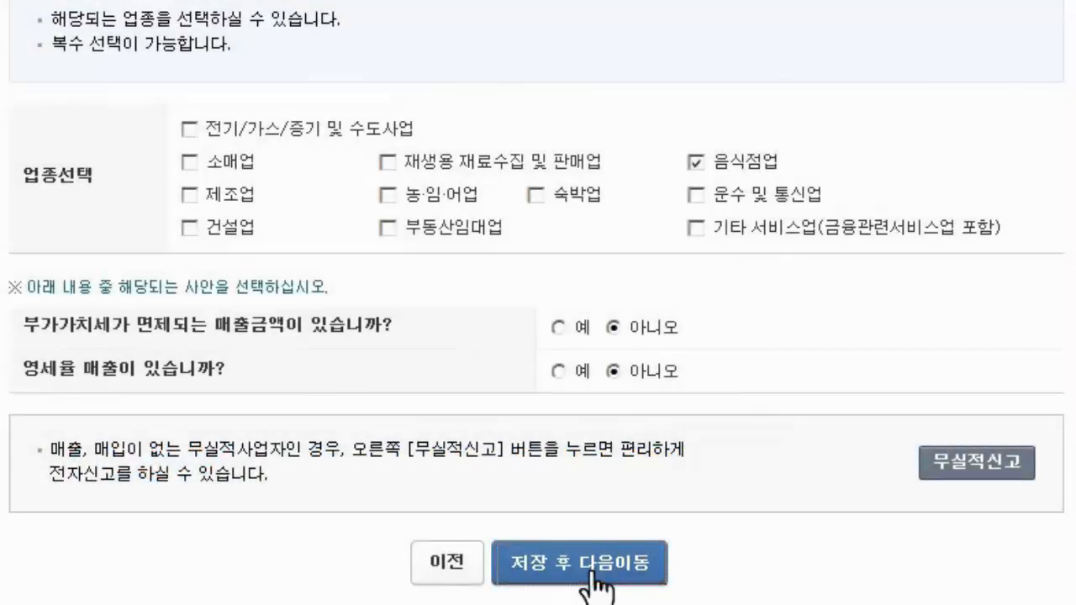
Save the industry selection with 음식점업 checked and accept the simplified filing (간편 신고) for a single industry
click(592, 573)
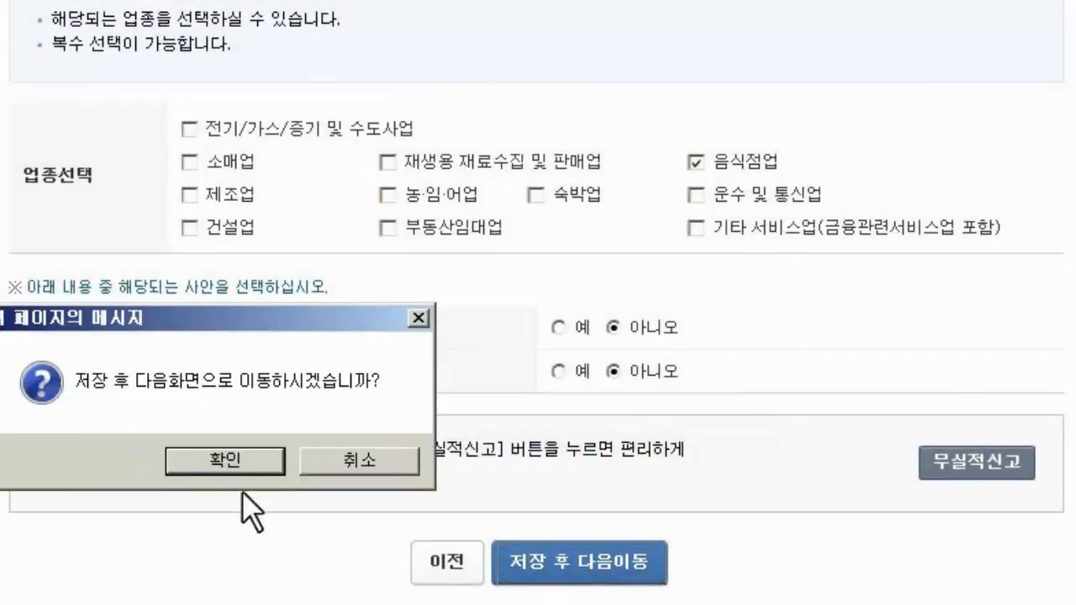
click(234, 454)
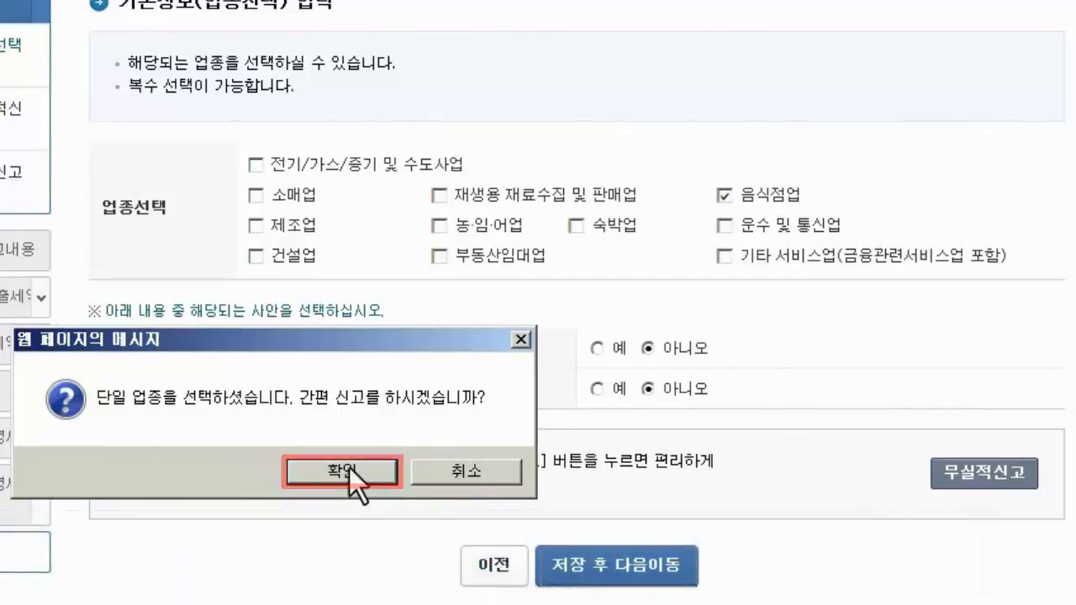
click(352, 470)
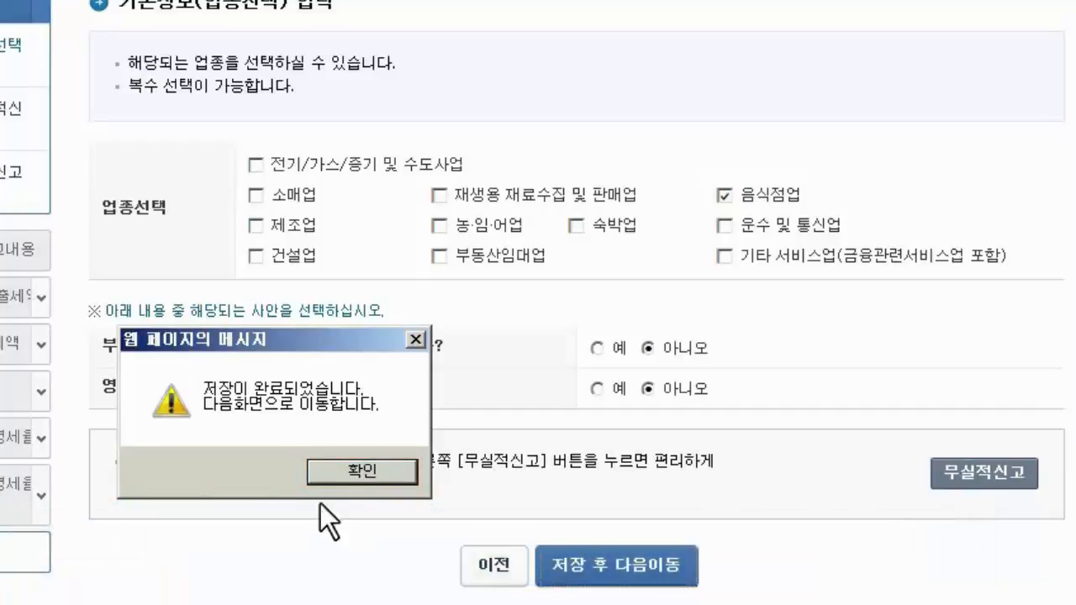
click(341, 475)
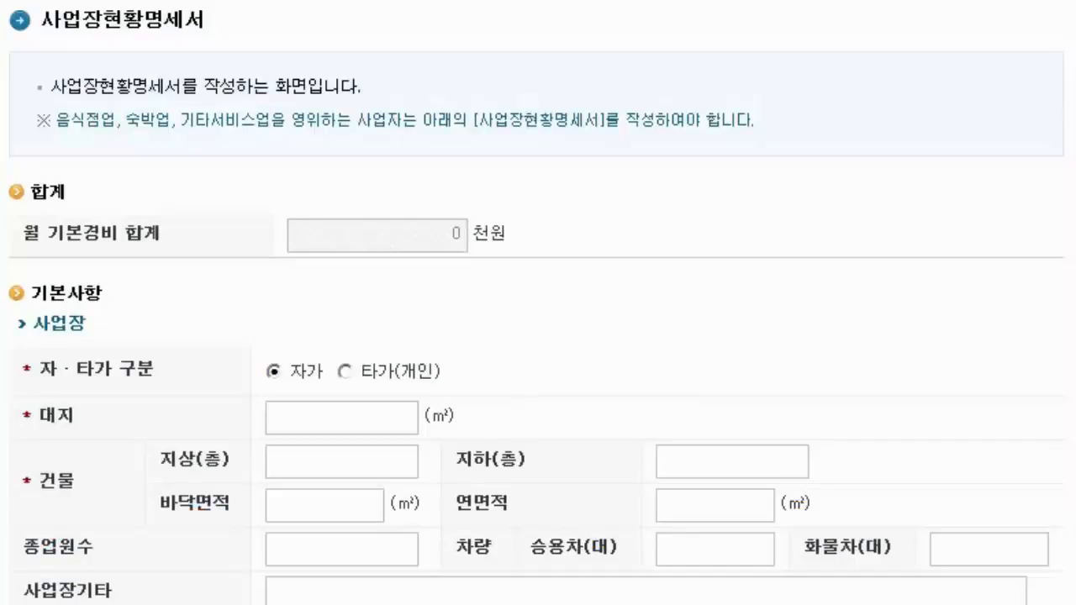
Fill in the workplace details: 타가(개인), land 100 m², 1 above-ground and 1 basement floor, both areas 50 m², 1 employee, 5 tables, 20 chairs
scroll(538, 302, down, 3)
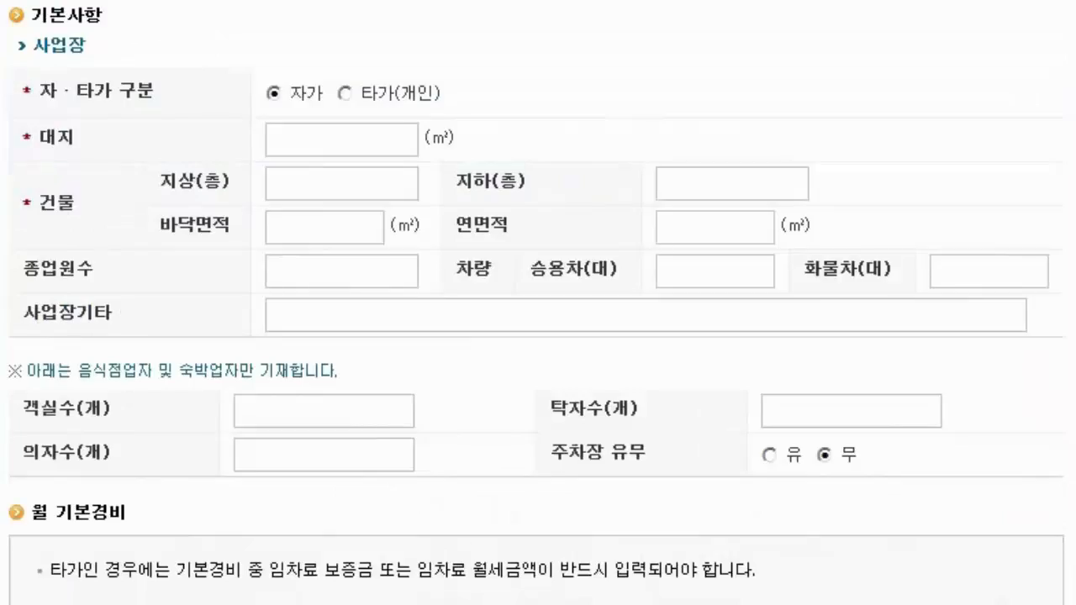
click(378, 140)
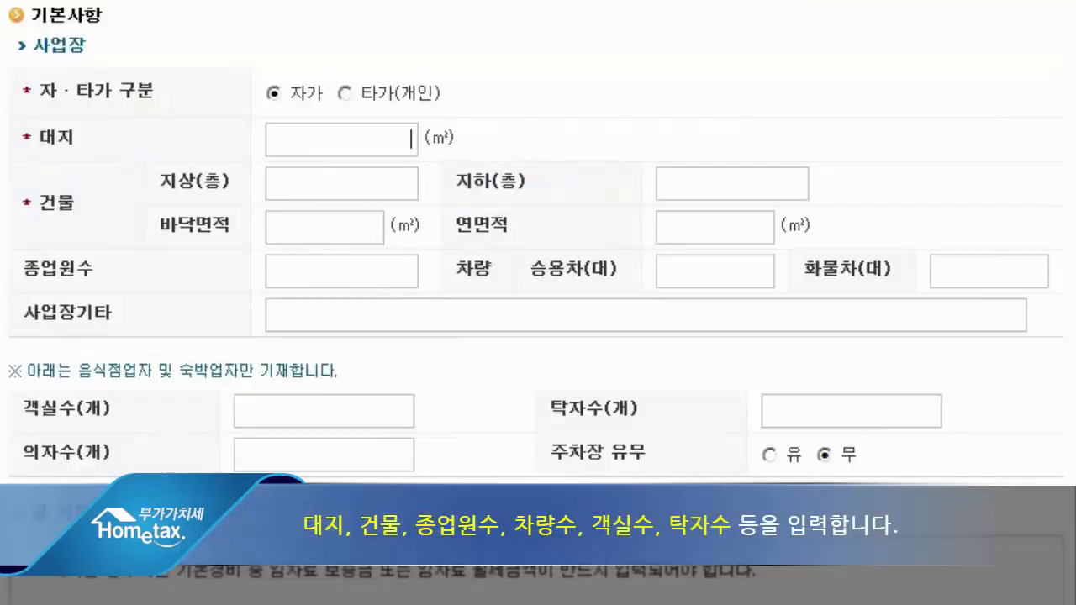
text(100)
click(344, 94)
click(393, 181)
text(1)
key(Tab)
text(1)
key(Tab)
text(50)
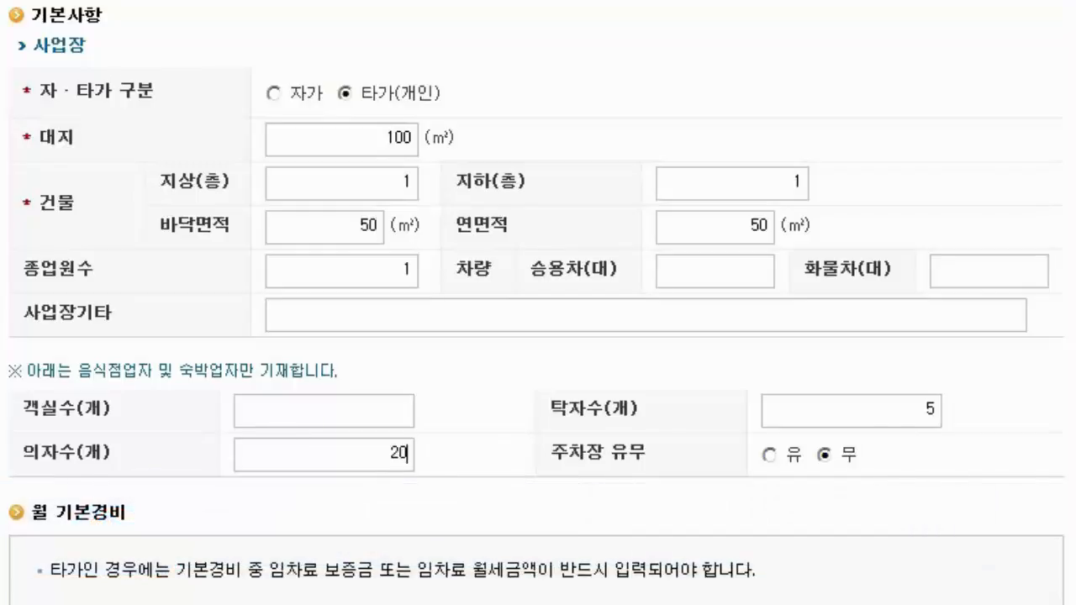
Enter the monthly expenses in thousand won (deposit 20,000, rent 200, electricity/gas 5, water 3, labour 1,000) and save the workplace statement
scroll(538, 303, down, 3)
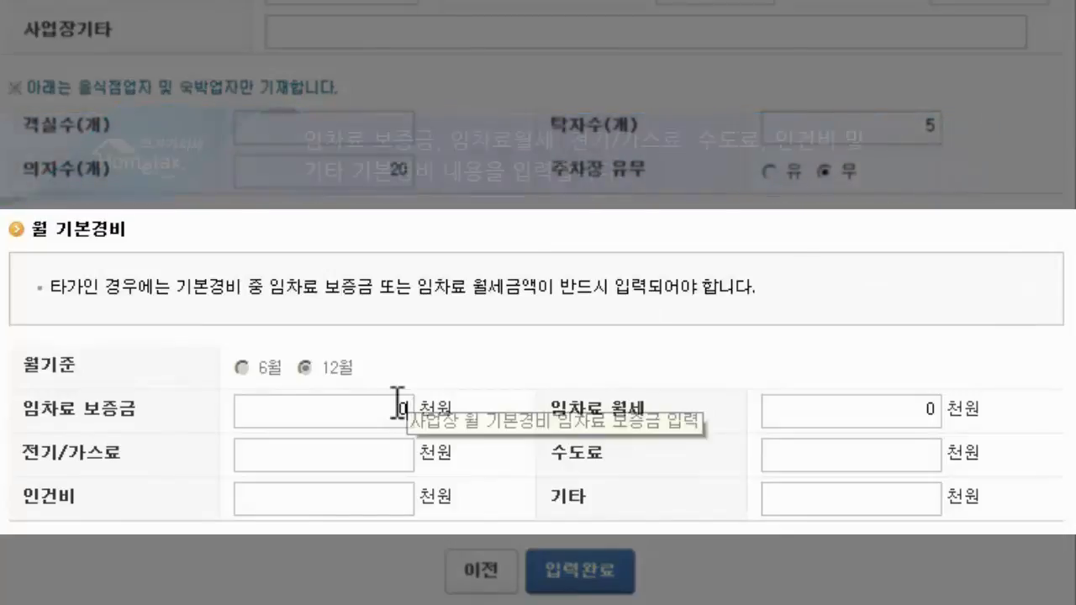
click(398, 410)
text(20000)
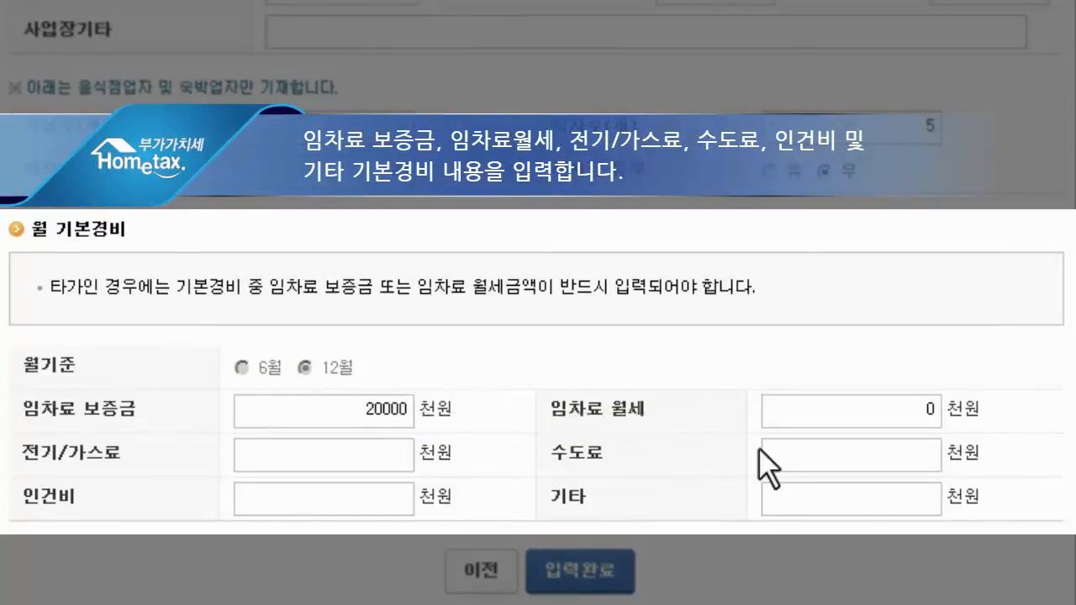
click(813, 420)
text(200)
key(Tab)
text(5)
key(Tab)
text(3)
key(Tab)
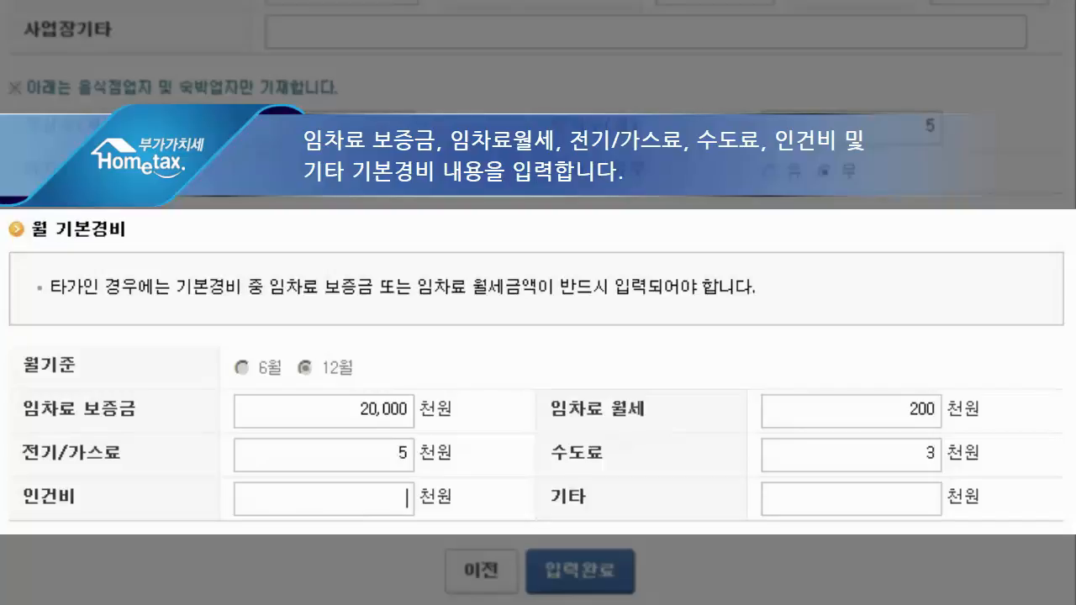
text(1,000)
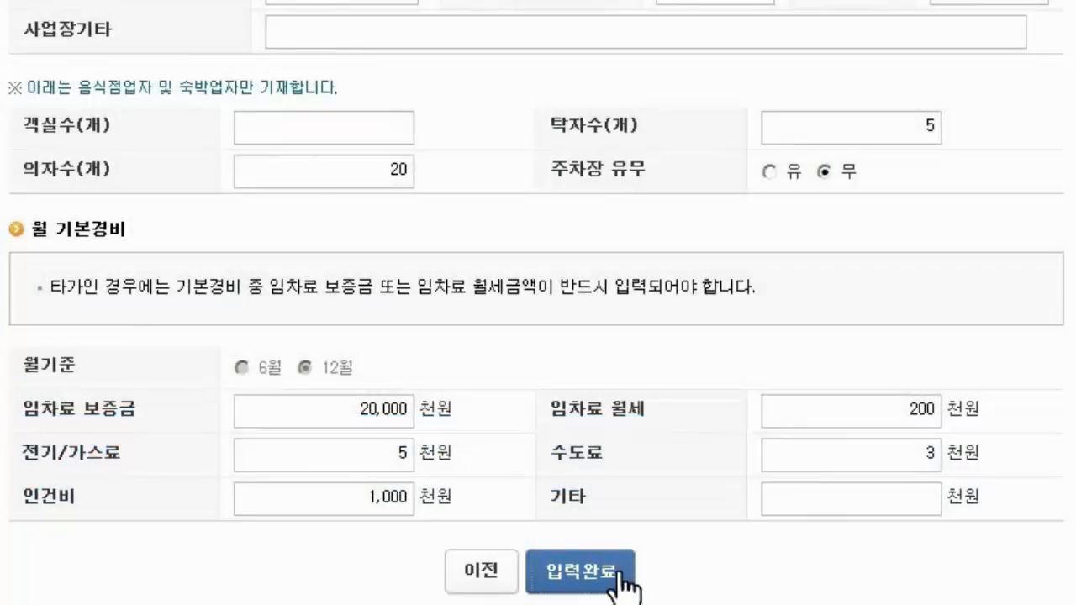
click(613, 577)
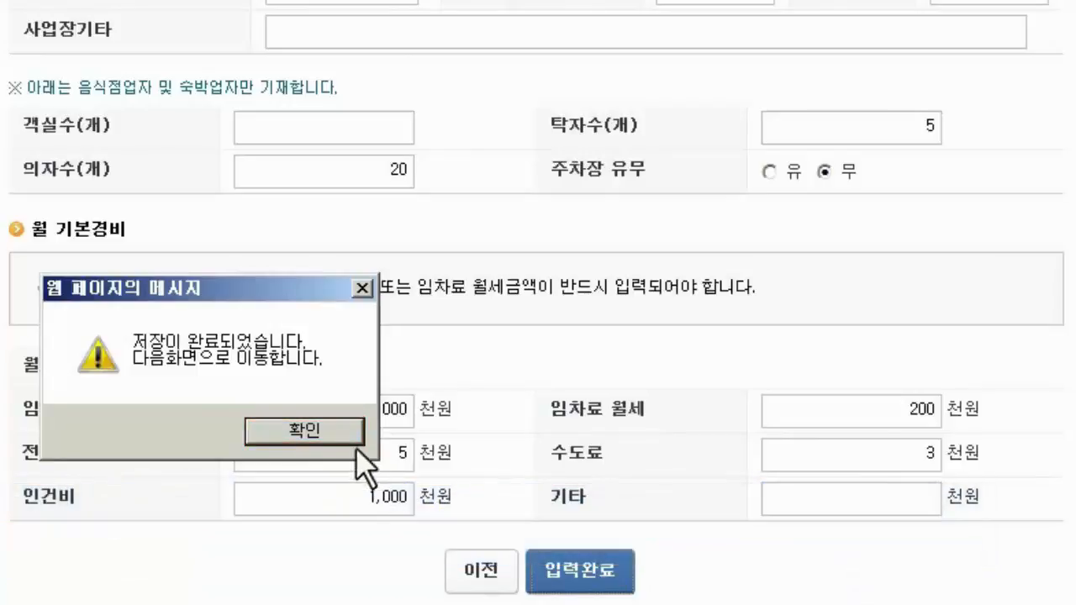
click(353, 437)
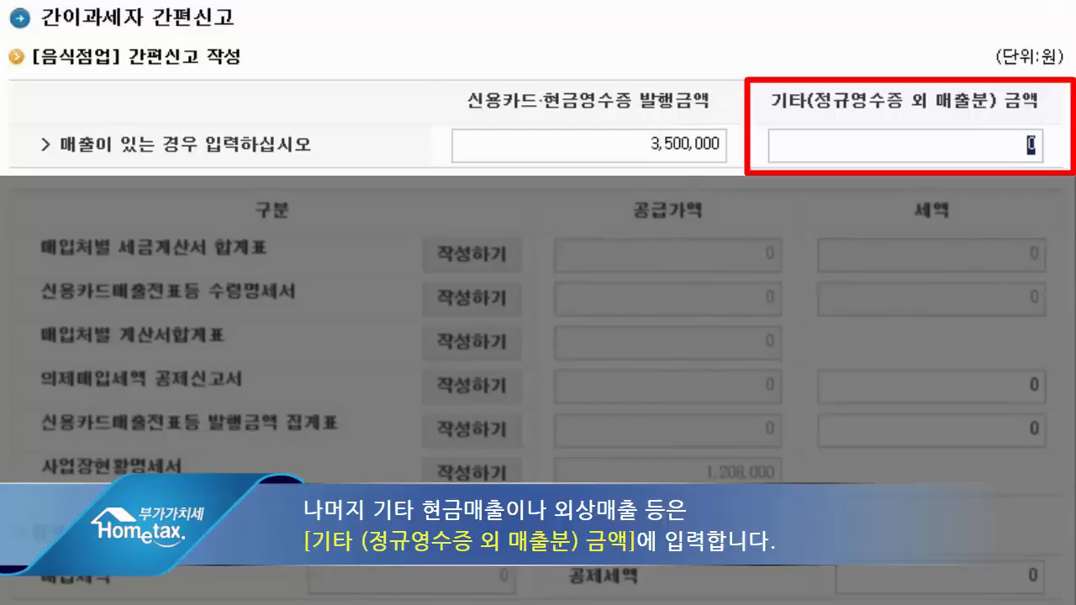
Enter 38,000,000 won as other sales without regular receipts, then save and open the purchase tax invoice summary (매입처별 세금계산서 합계표)
text(38000000)
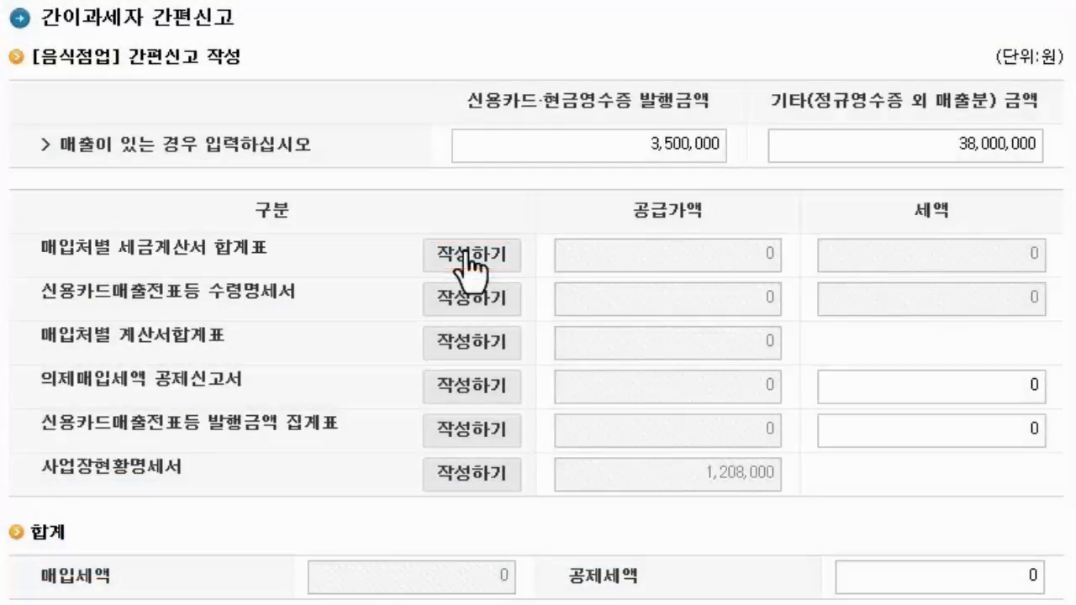
click(472, 256)
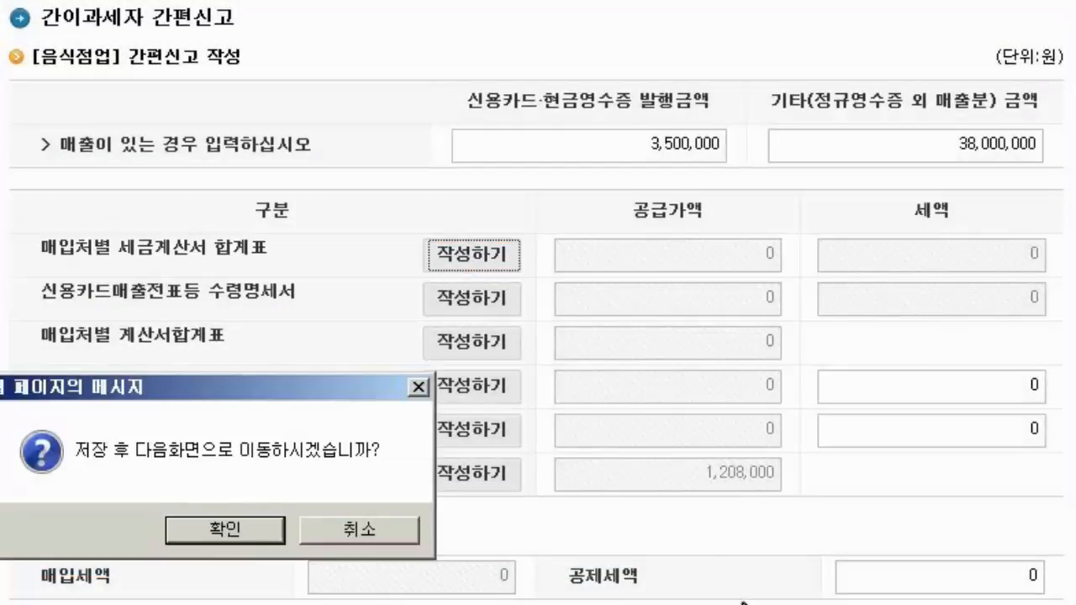
click(234, 536)
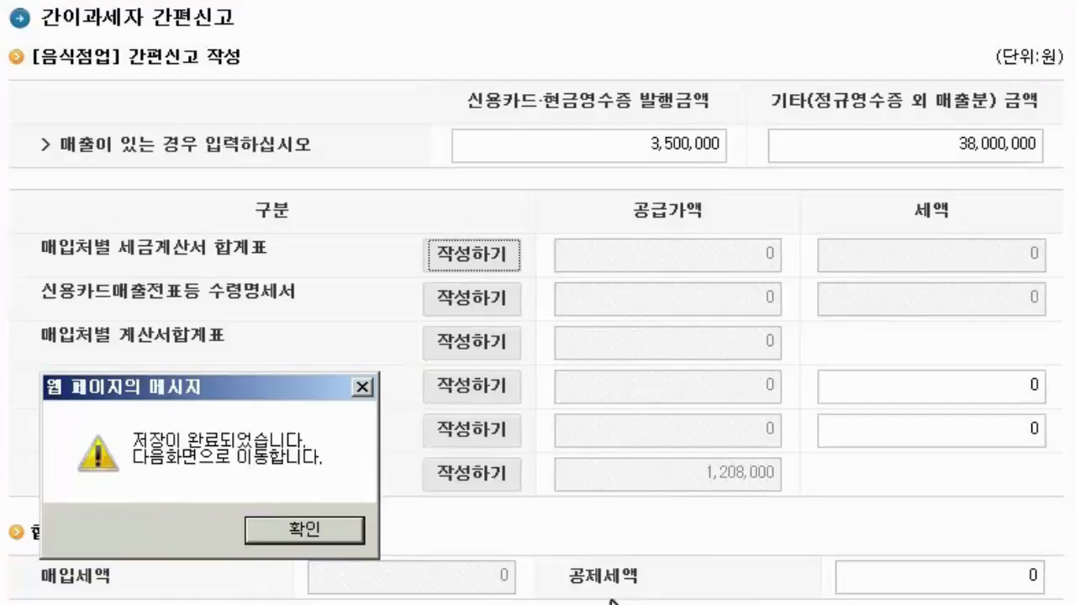
click(326, 537)
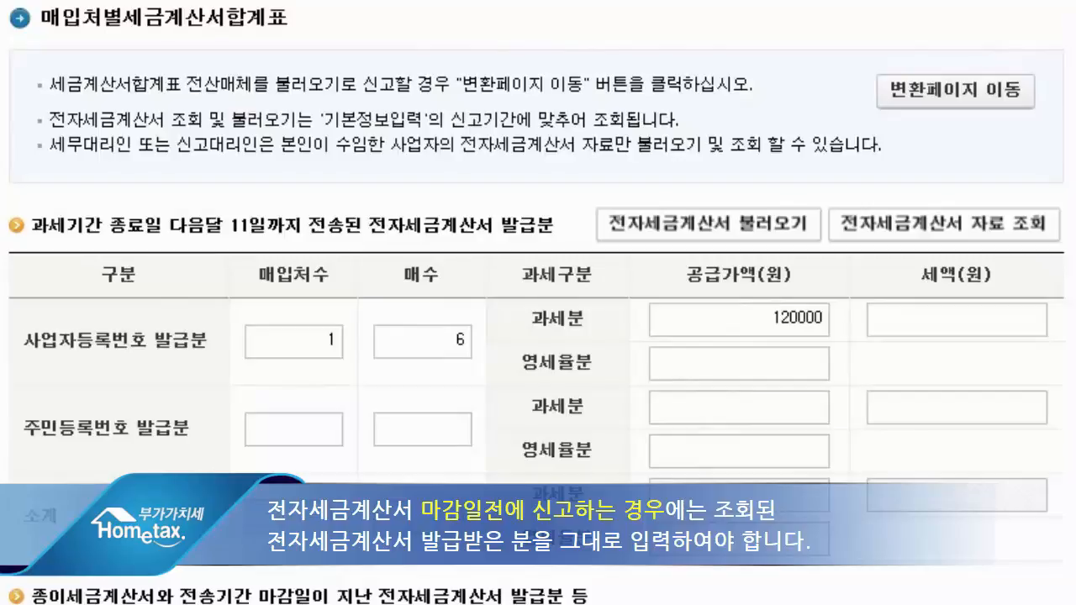
Add a taxable (과세분) paper-invoice supplier entry with its verified business registration number, 6 invoices and a supply value of 600,000 won
scroll(538, 303, down, 5)
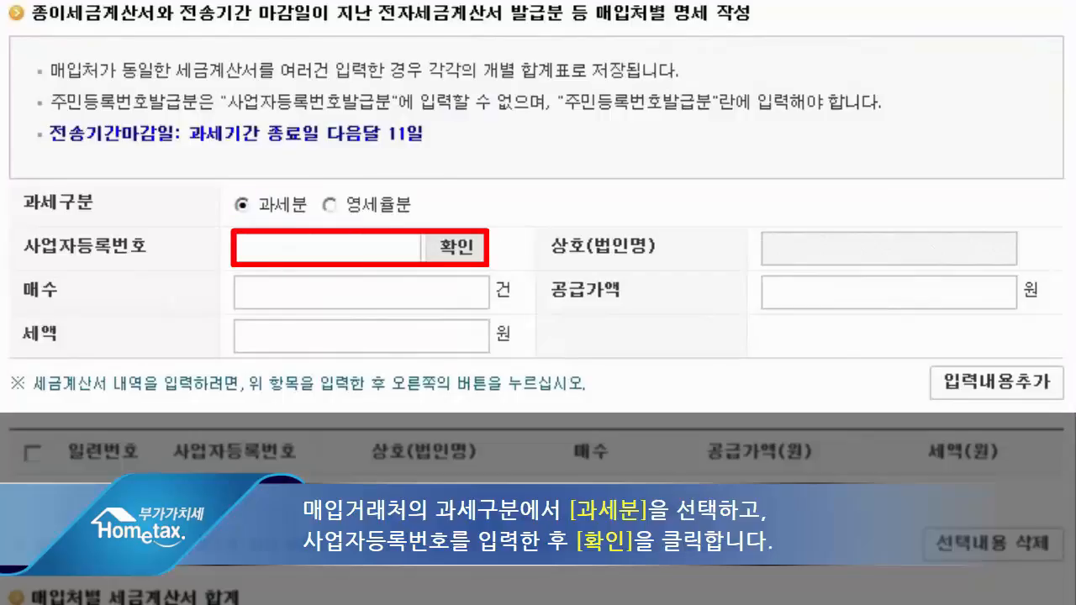
text(●●●●●)
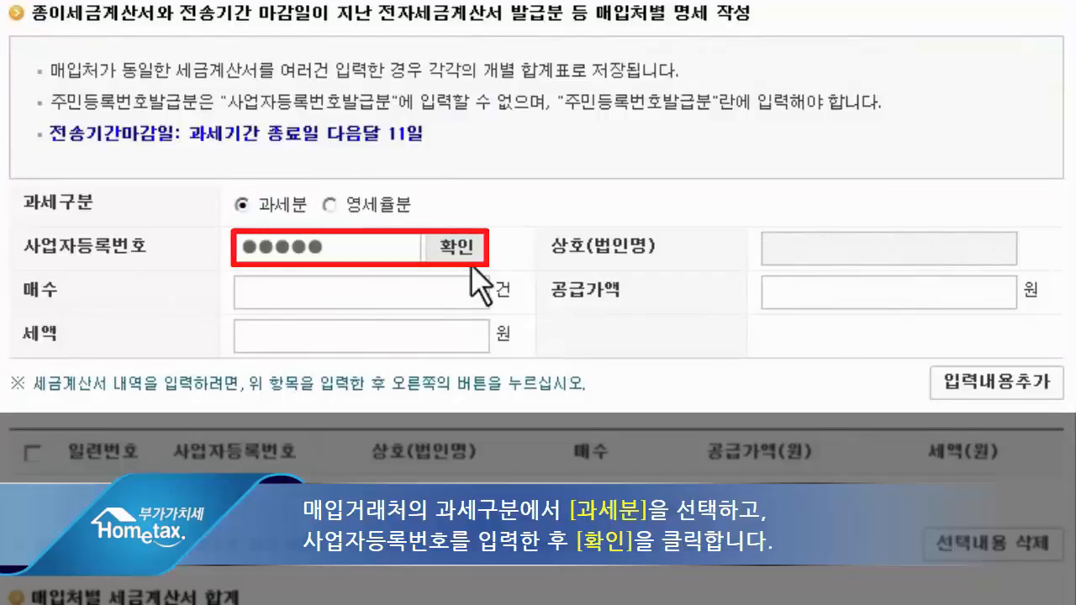
click(467, 256)
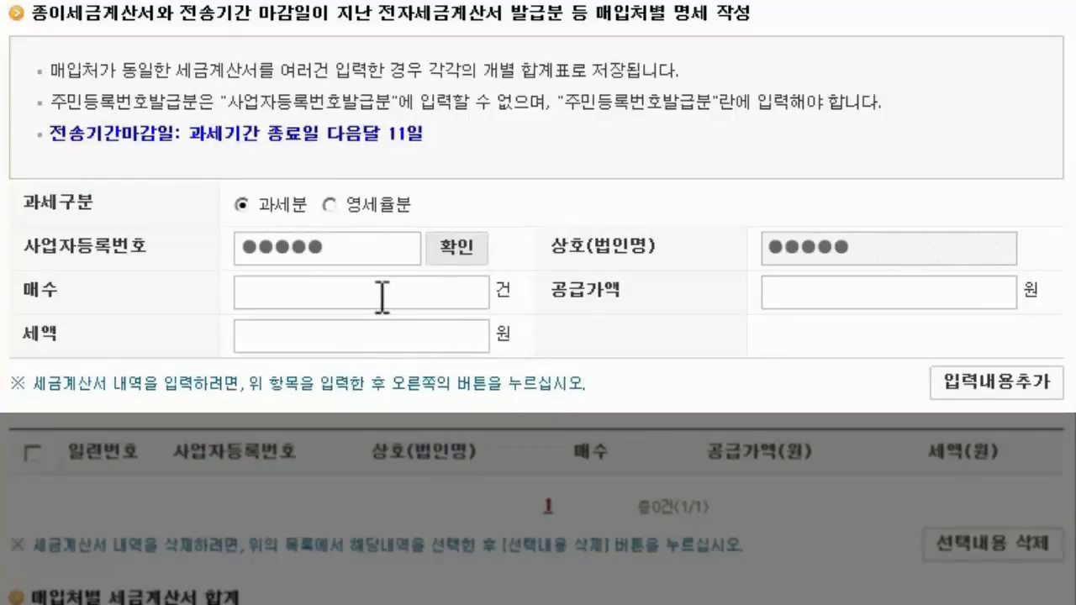
text(6)
key(Tab)
text(600000)
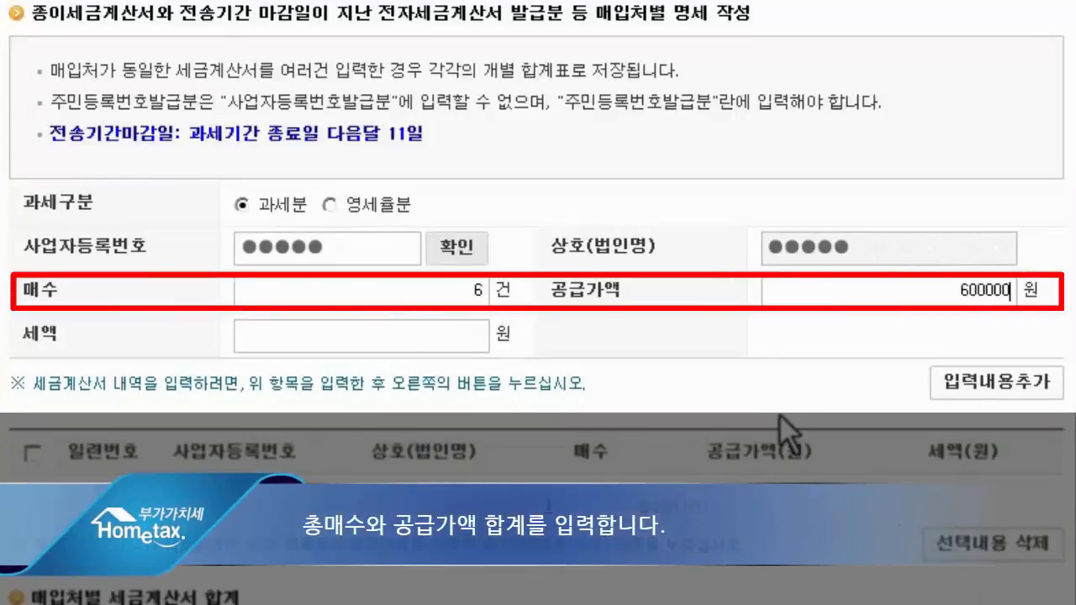
key(Tab)
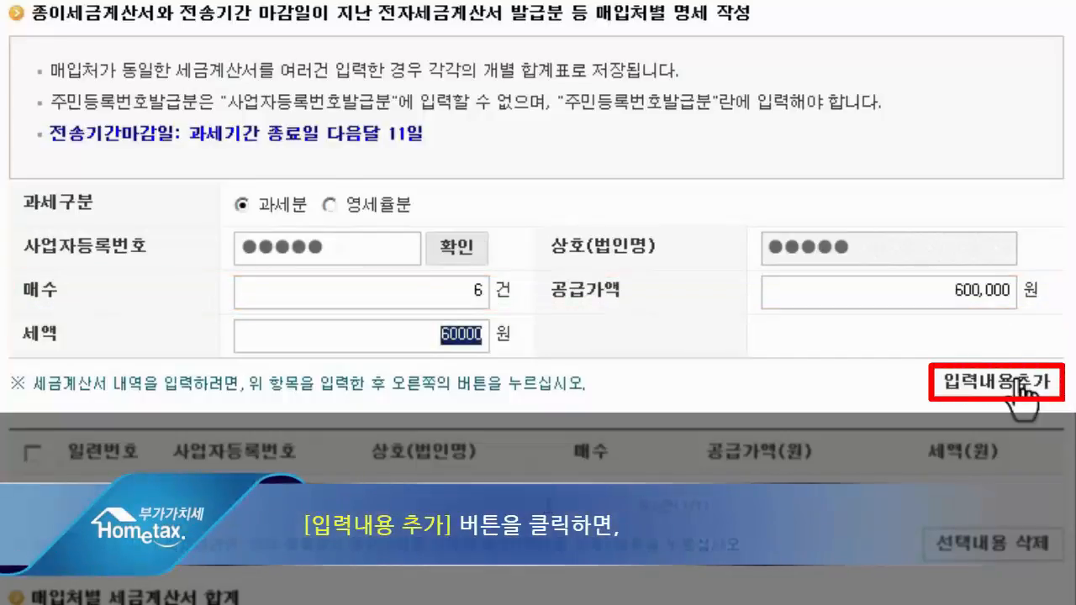
click(996, 383)
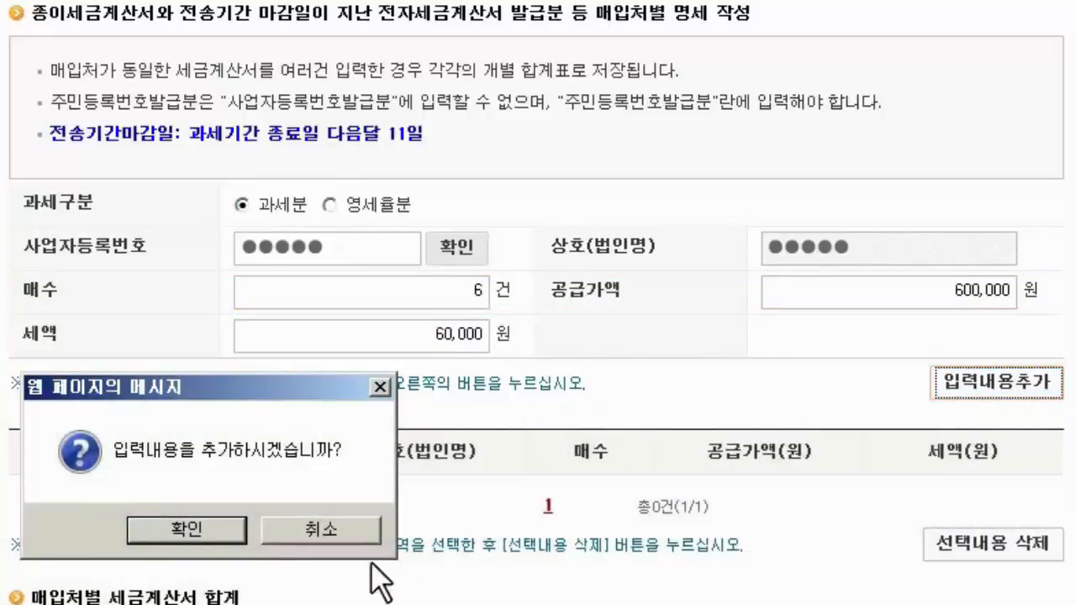
click(187, 530)
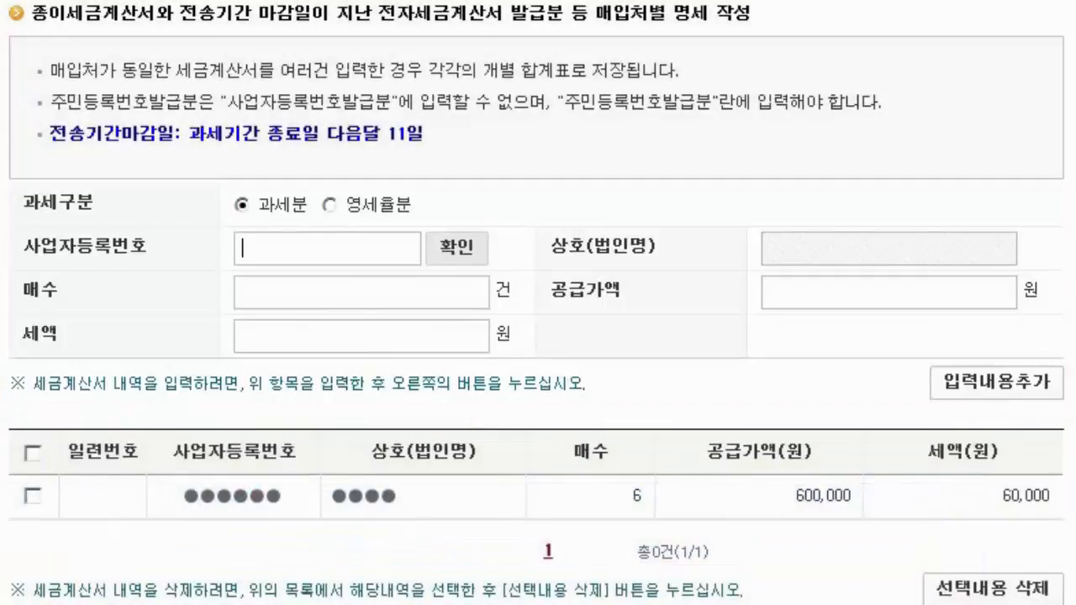
Add a second taxable supplier entry with its verified business registration number, 6 invoices and a supply value of 180,000 won
text(●●●●●)
click(464, 255)
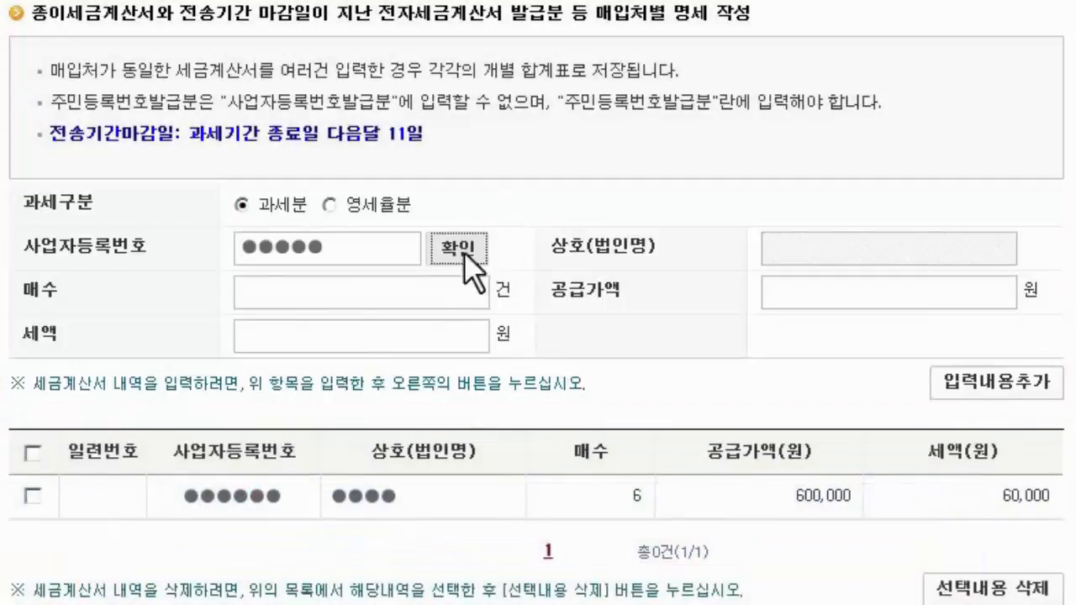
click(457, 301)
text(6)
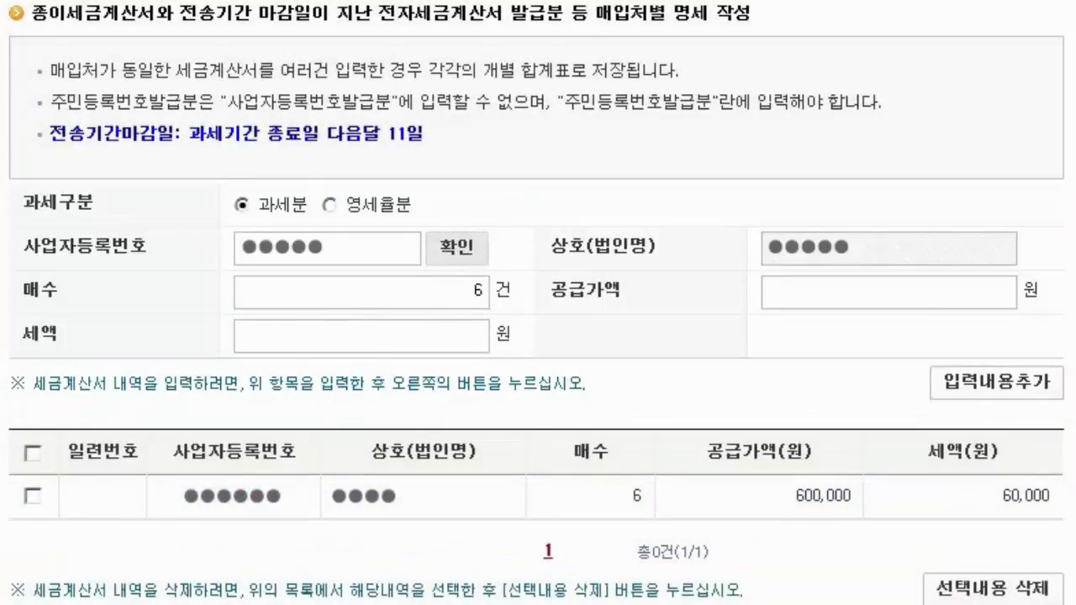
click(1010, 291)
text(180000)
key(Tab)
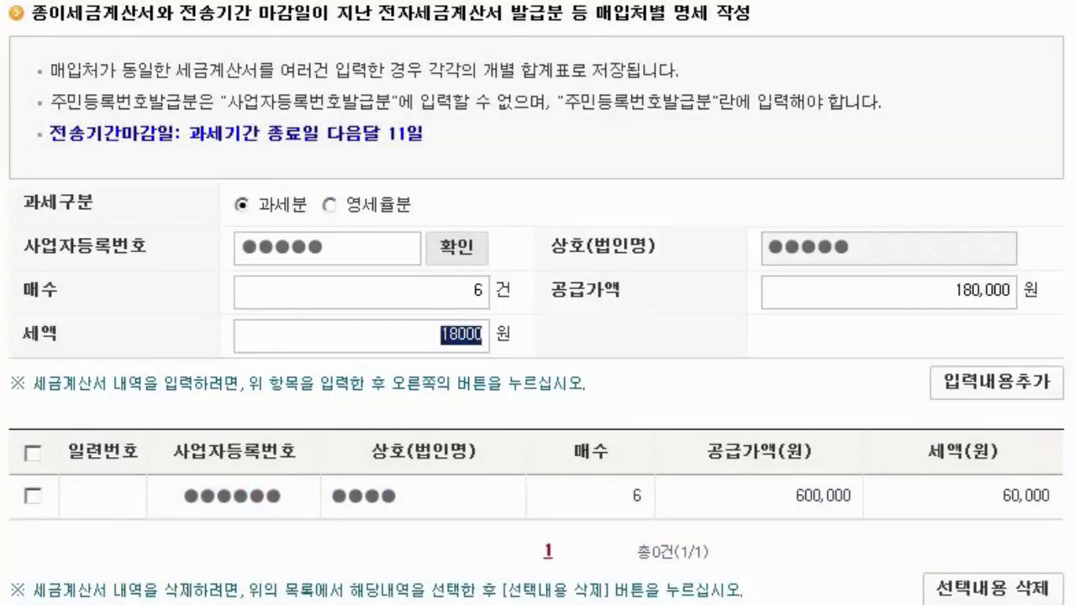
click(996, 382)
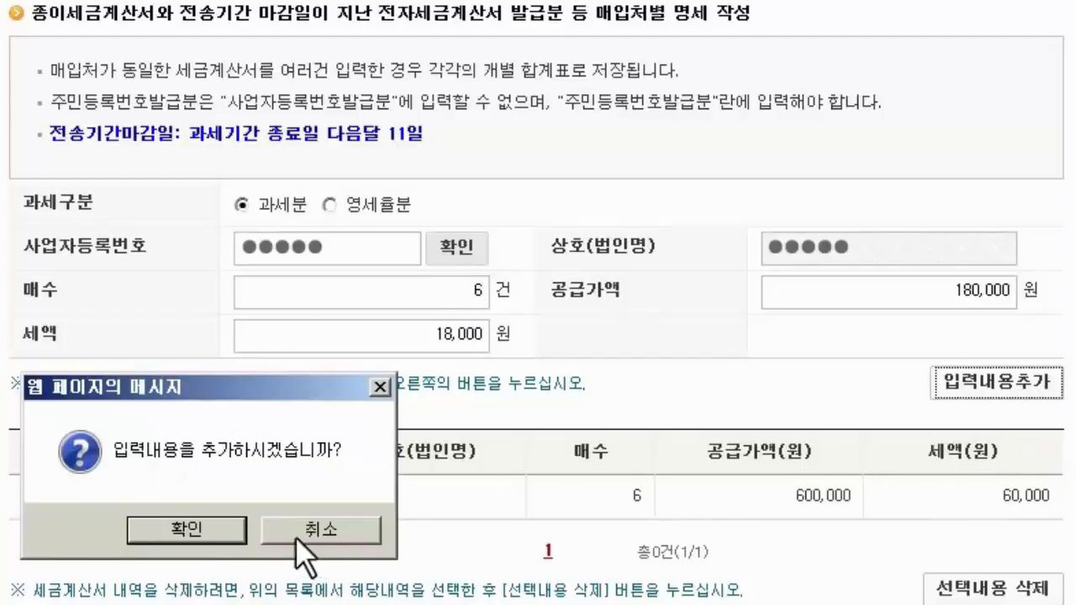
click(187, 530)
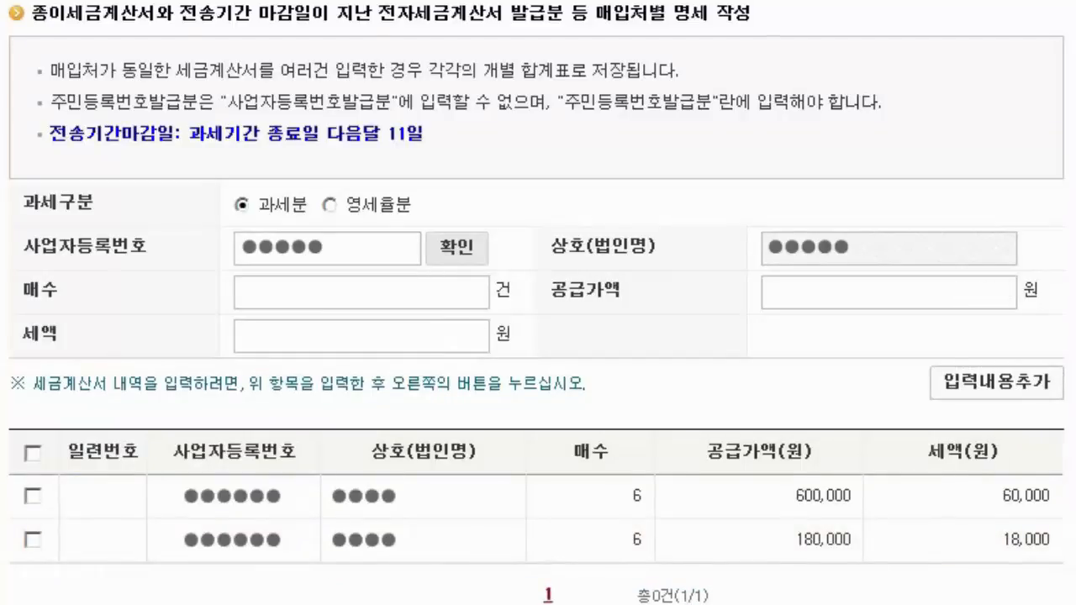
scroll(653, 562, down, 4)
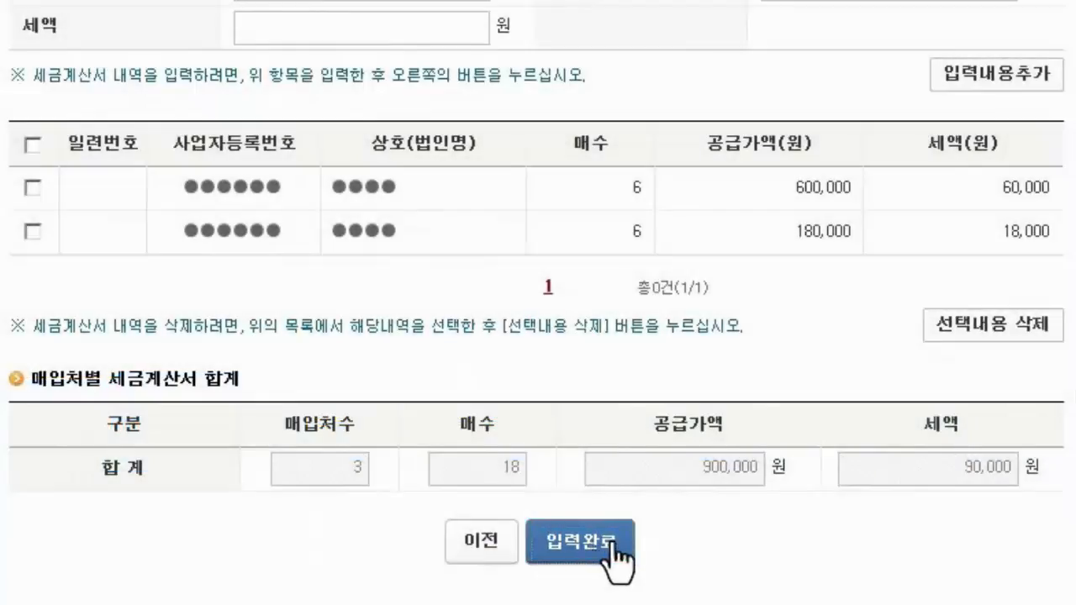
Complete the purchase tax invoice summary, then save and open the received credit card slip statement (신용카드매출전표등 수령명세서)
click(613, 544)
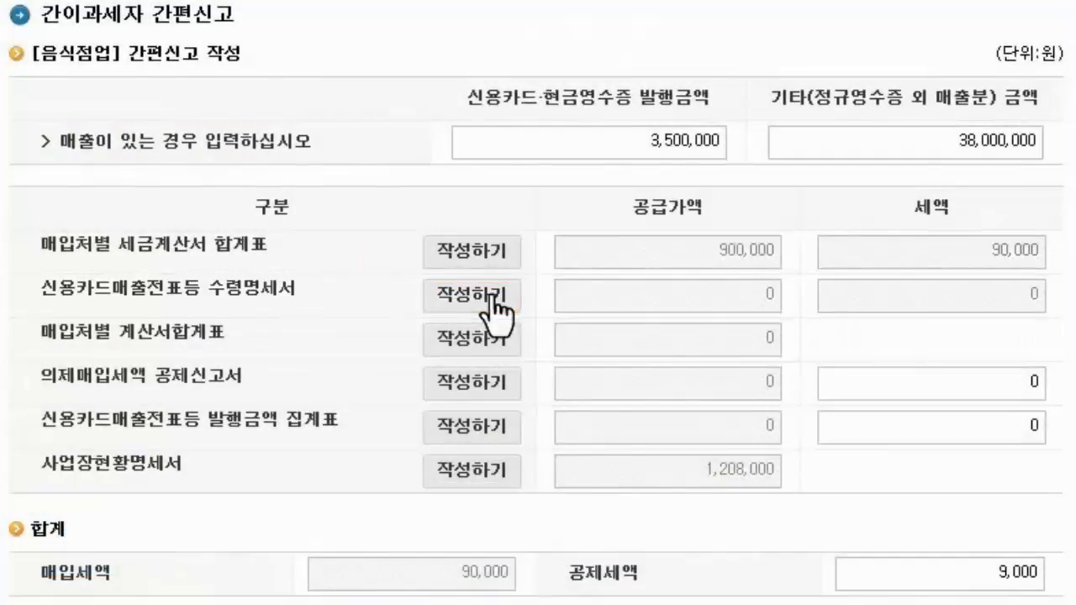
click(496, 298)
click(238, 592)
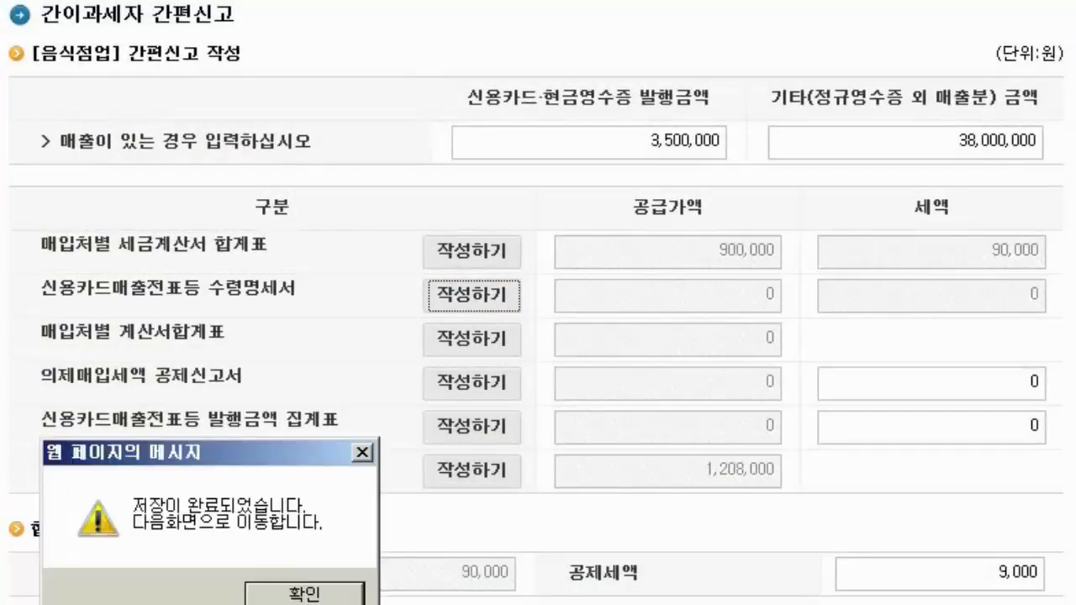
click(305, 595)
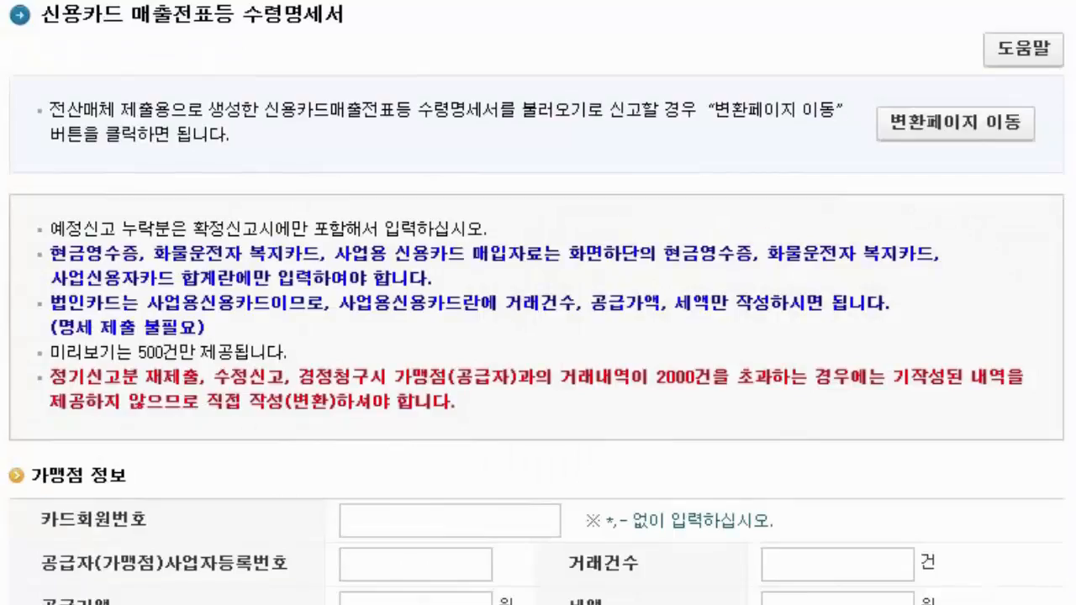
scroll(536, 303, down, 3)
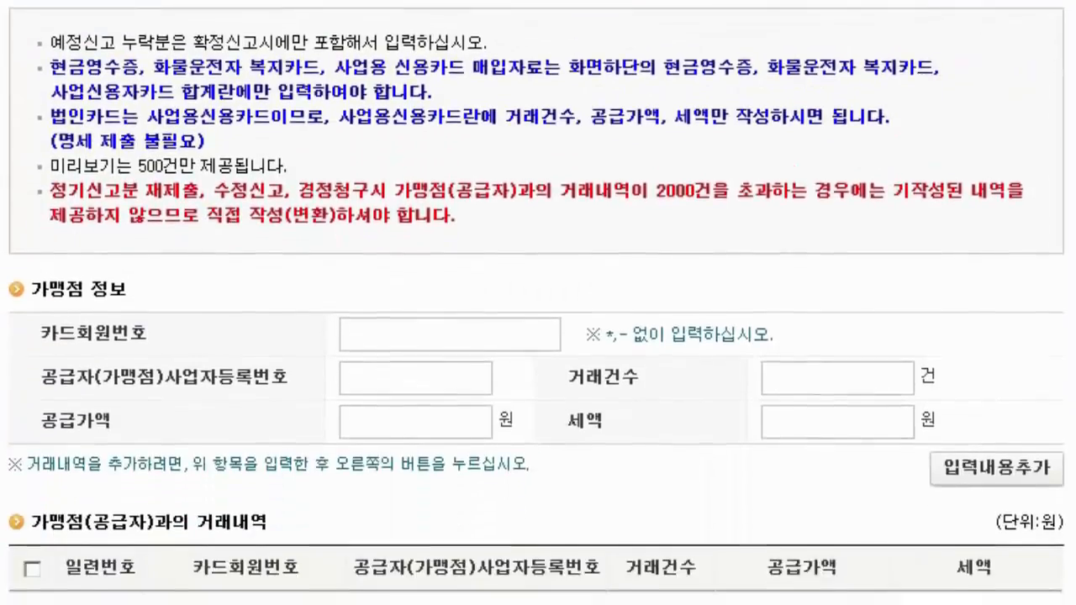
Add a merchant entry with the card member number, supplier's business registration number, 2 transactions, 200,000 won supply value and 20,000 won tax
click(515, 254)
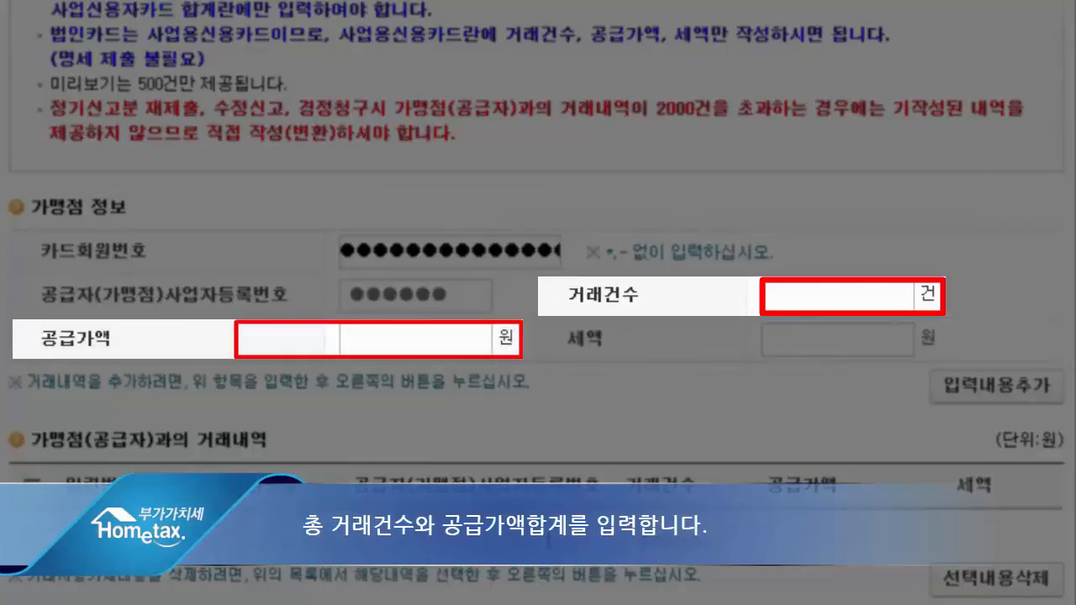
text(2)
key(Tab)
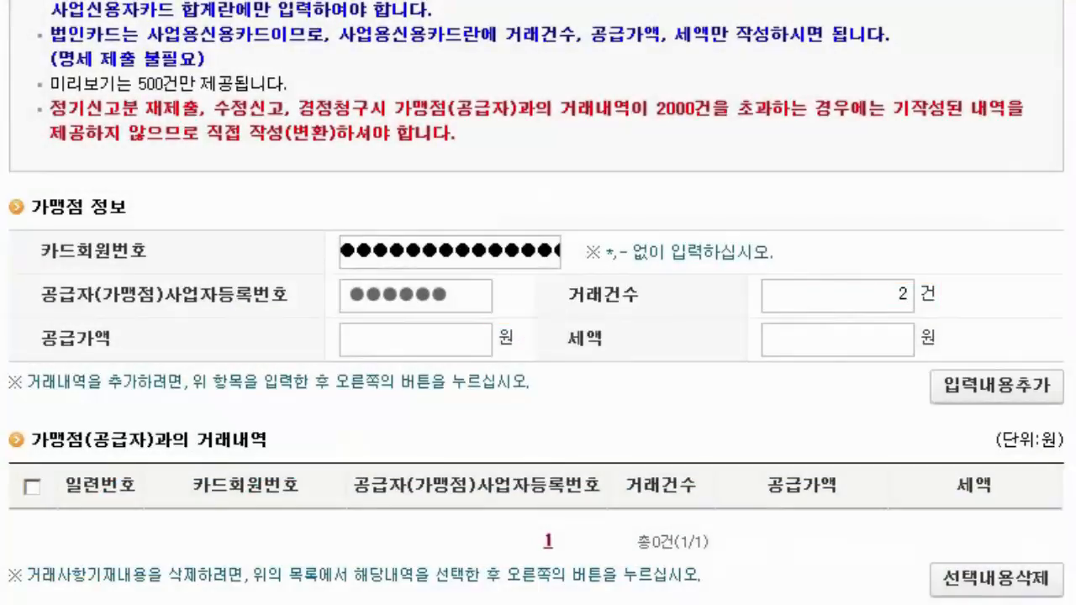
text(200,000)
key(Tab)
text(20,000)
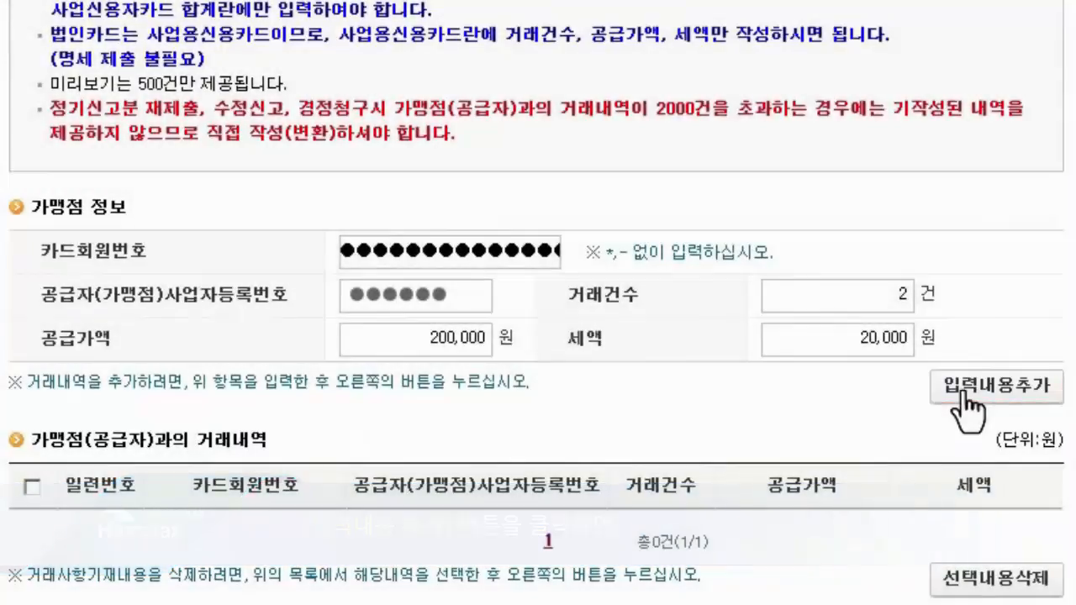
click(975, 388)
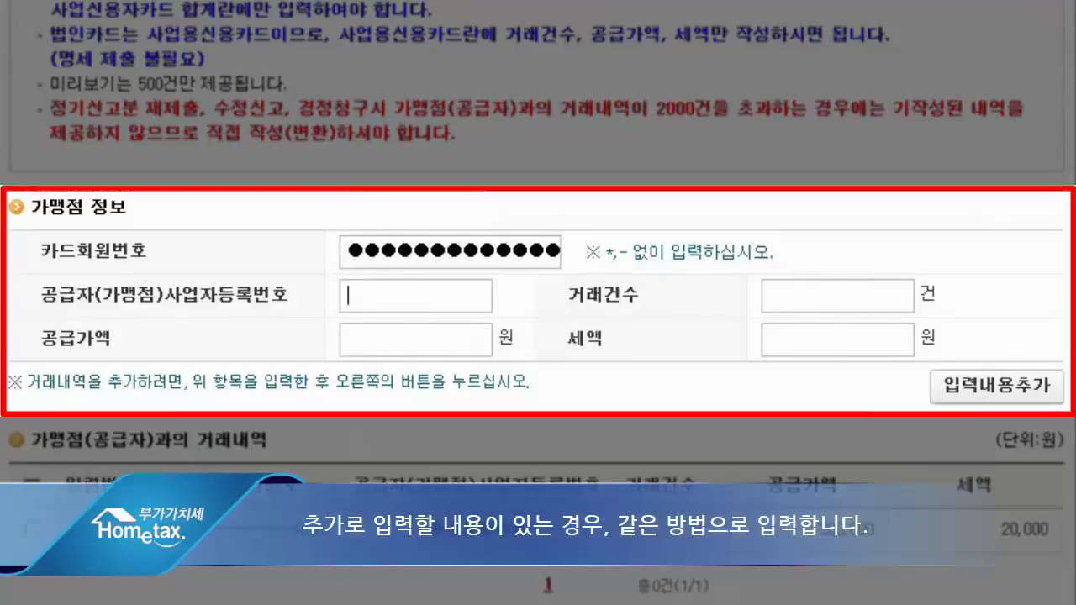
Add a second merchant entry with the supplier's business registration number, 3 transactions and a supply value of 205,000 won
text(●●●●●●)
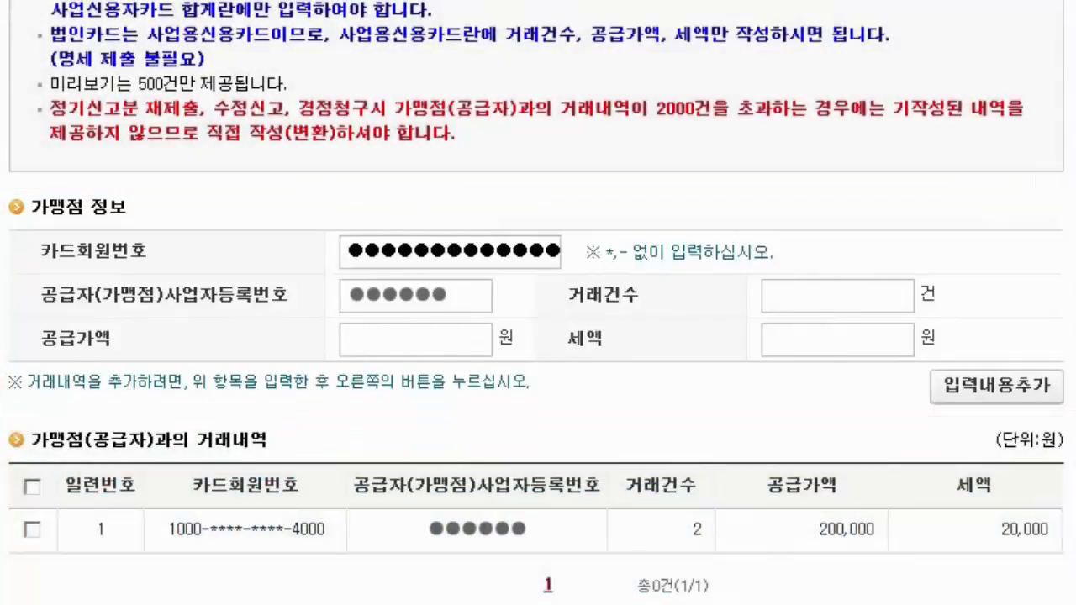
key(Tab)
text(3)
key(Tab)
text(205000)
click(1016, 397)
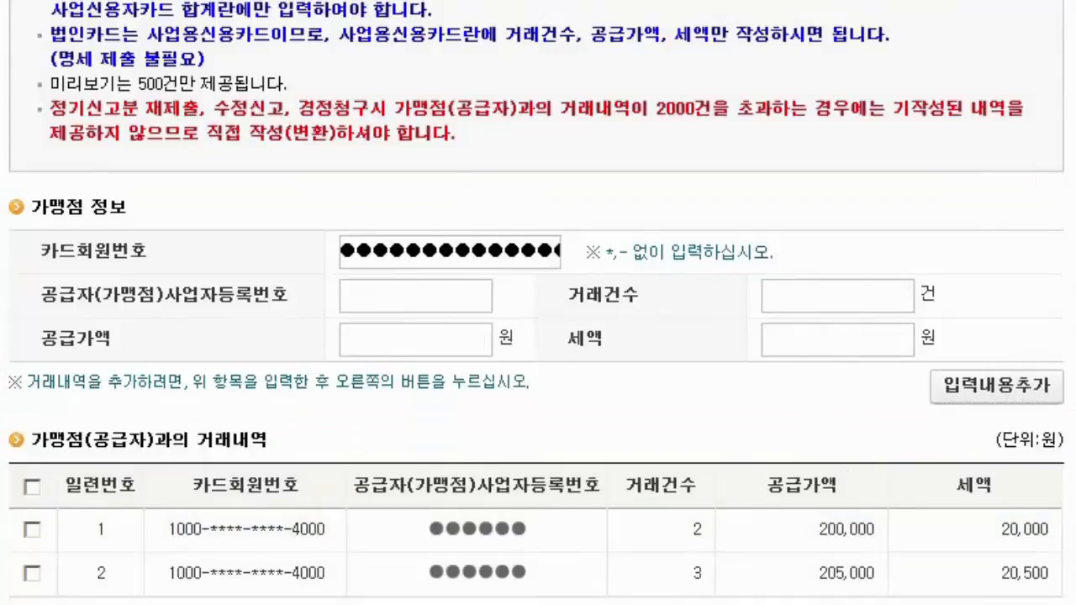
Complete the received credit card slip statement, then save and open the purchase invoice summary (매입처별 계산서합계표)
scroll(538, 303, down, 5)
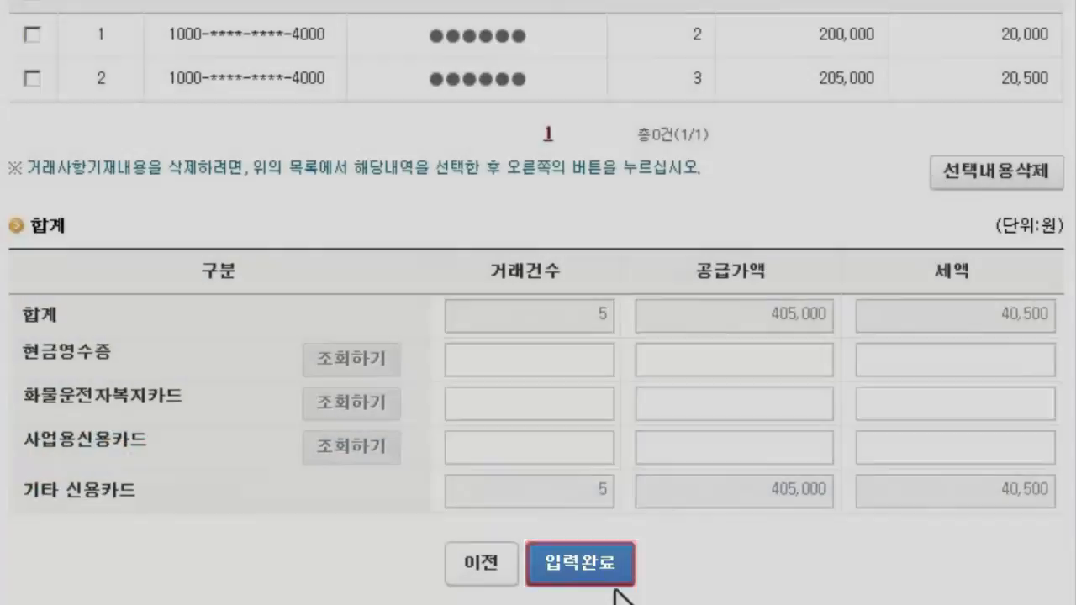
click(580, 562)
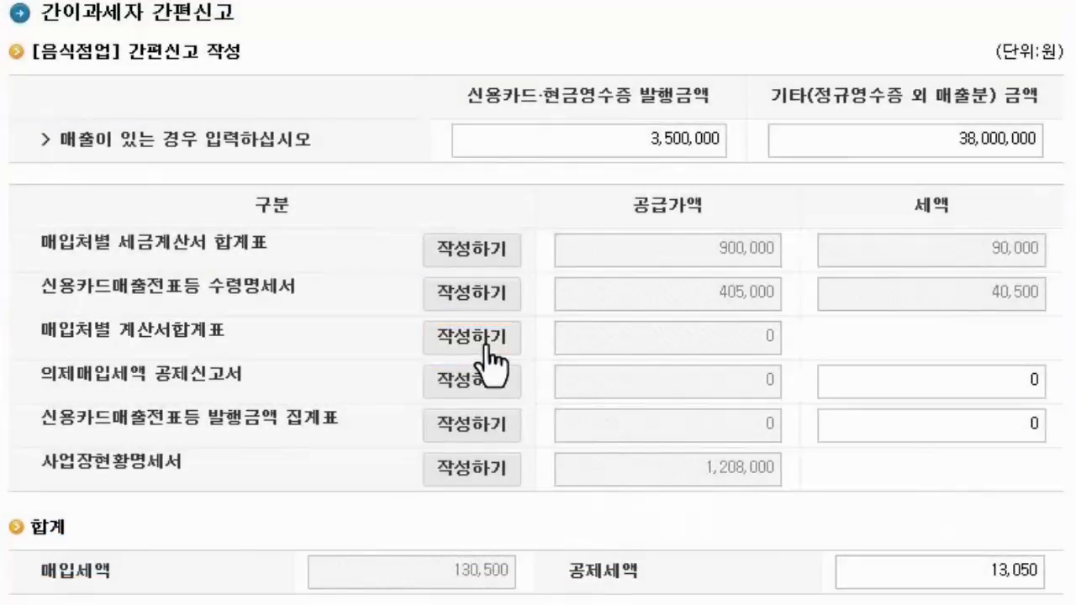
click(492, 336)
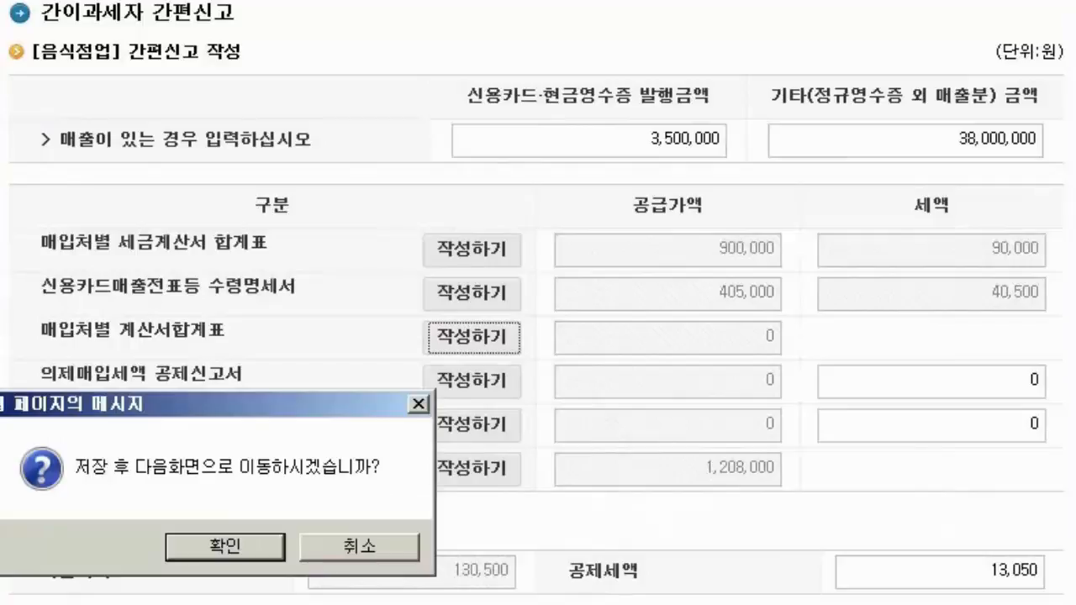
click(244, 546)
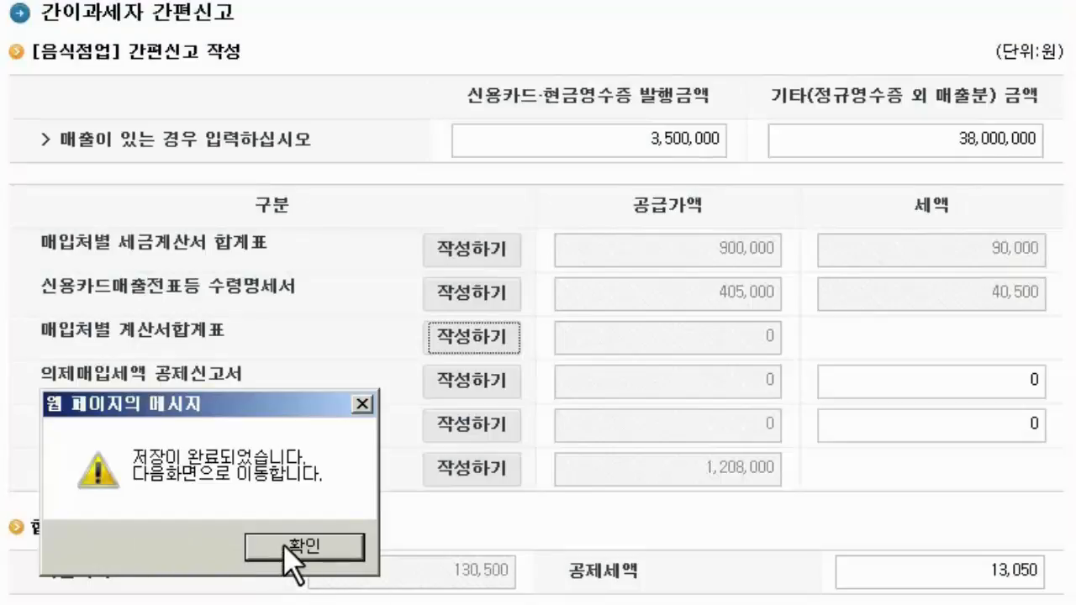
click(283, 545)
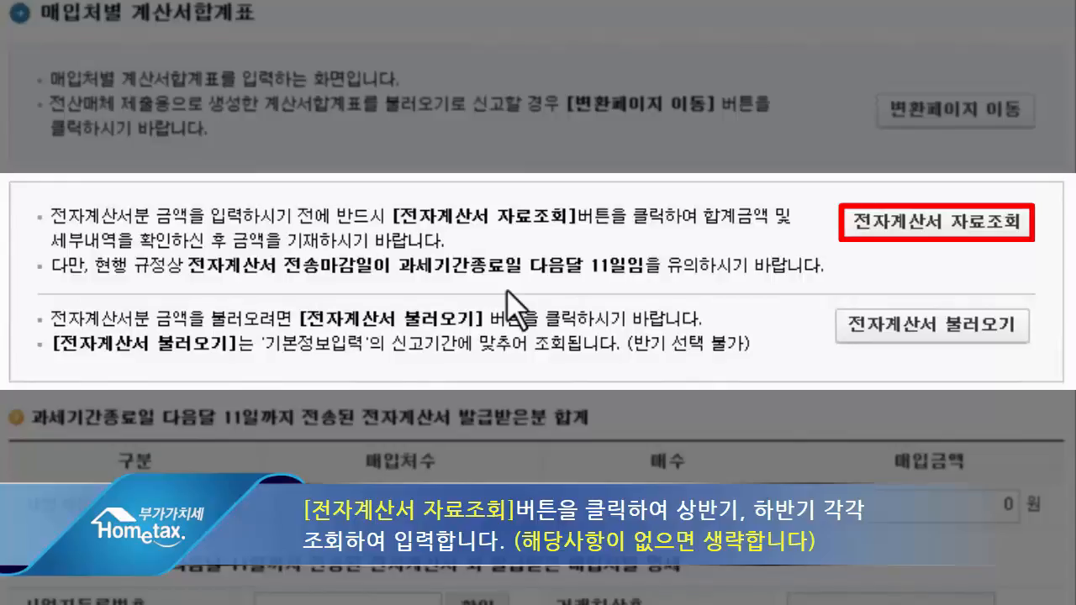
Enter 1 supplier, 3 electronic invoices and 270,000 won, then save and open the deemed input tax credit form (의제매입세액 공제신고서)
scroll(511, 312, down, 3)
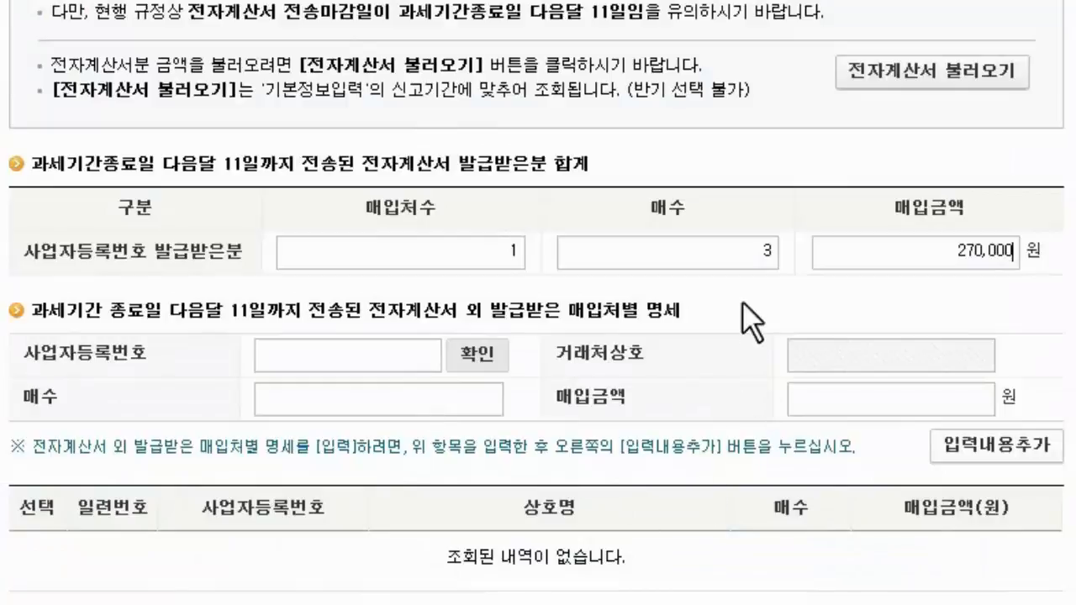
scroll(727, 547, down, 1)
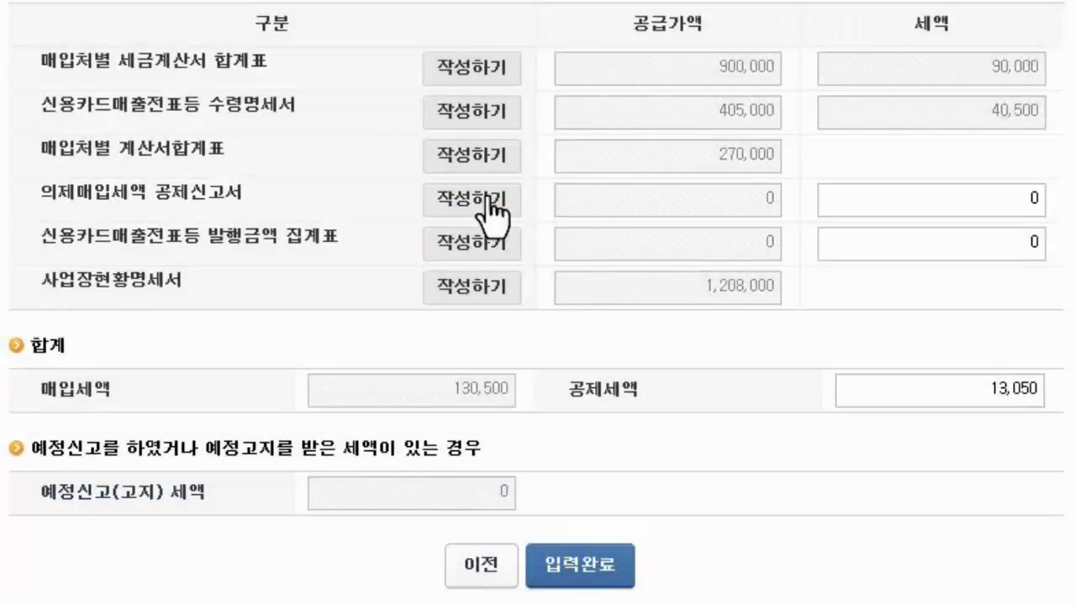
click(486, 204)
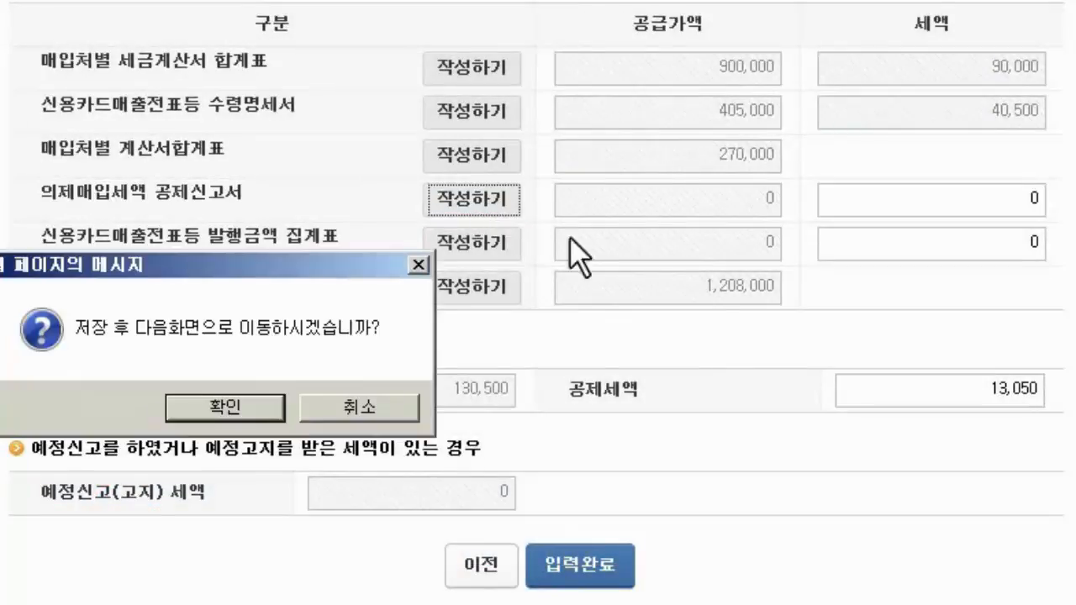
click(204, 411)
click(334, 414)
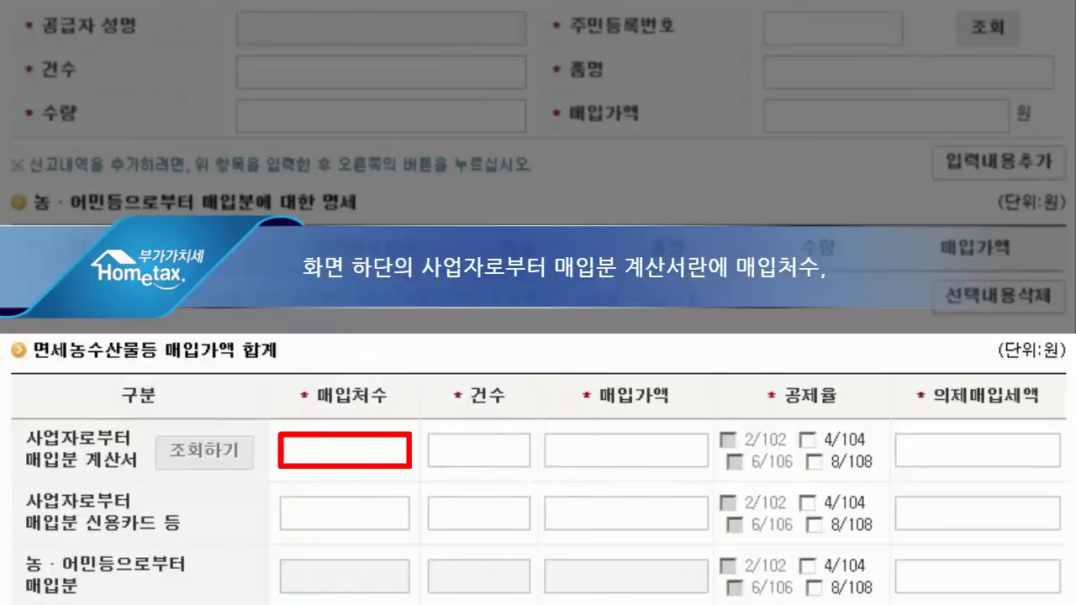
Fill in the business-supplier invoice purchases with 1 supplier, 3 transactions, 270,000 won and the 8/108 deduction rate
text(1)
key(Tab)
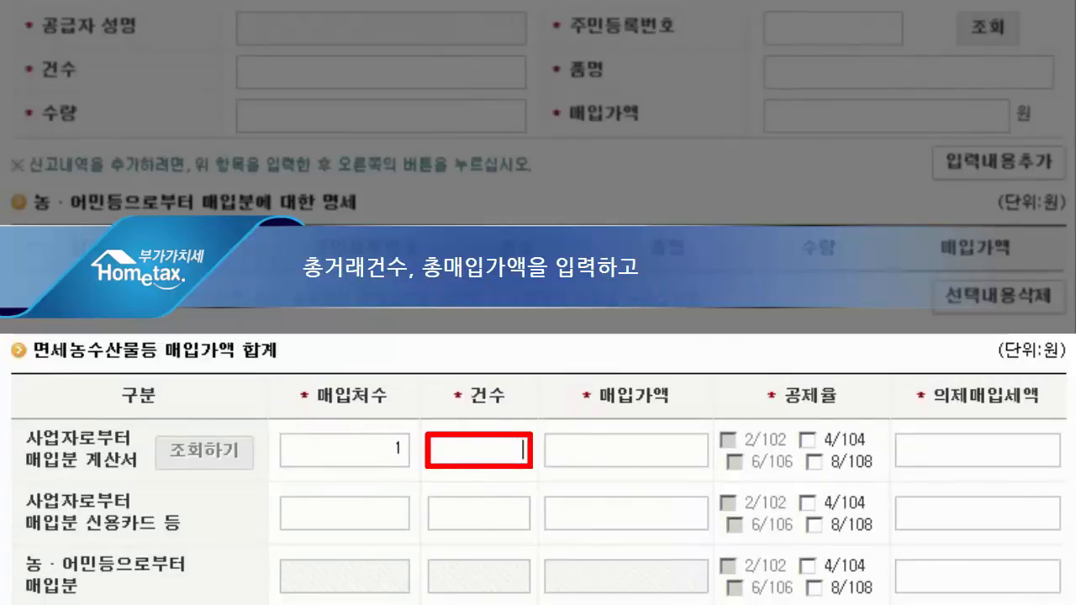
text(3)
key(Tab)
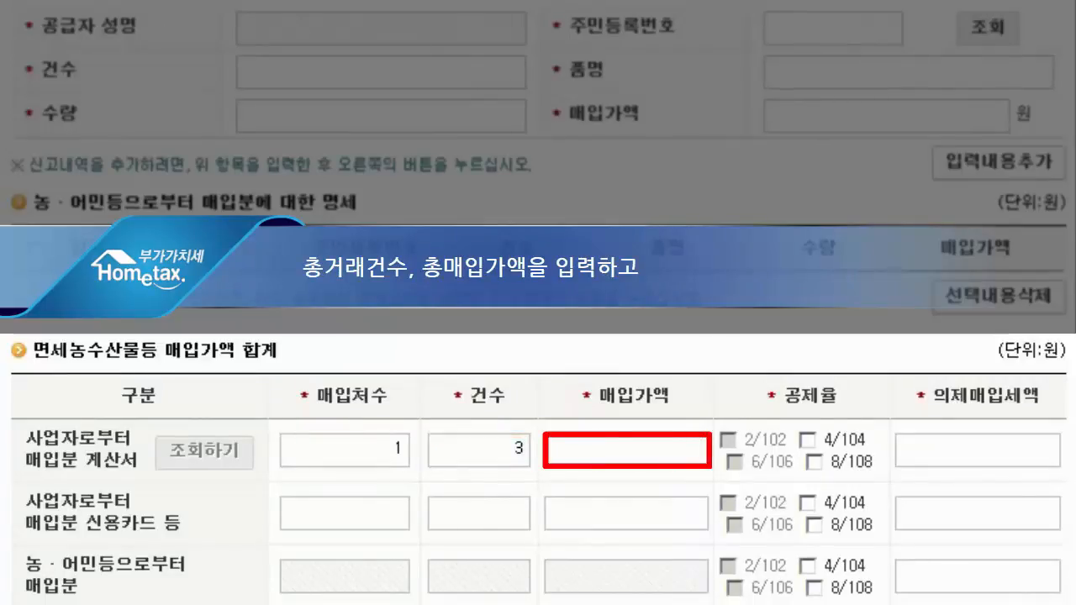
text(270000)
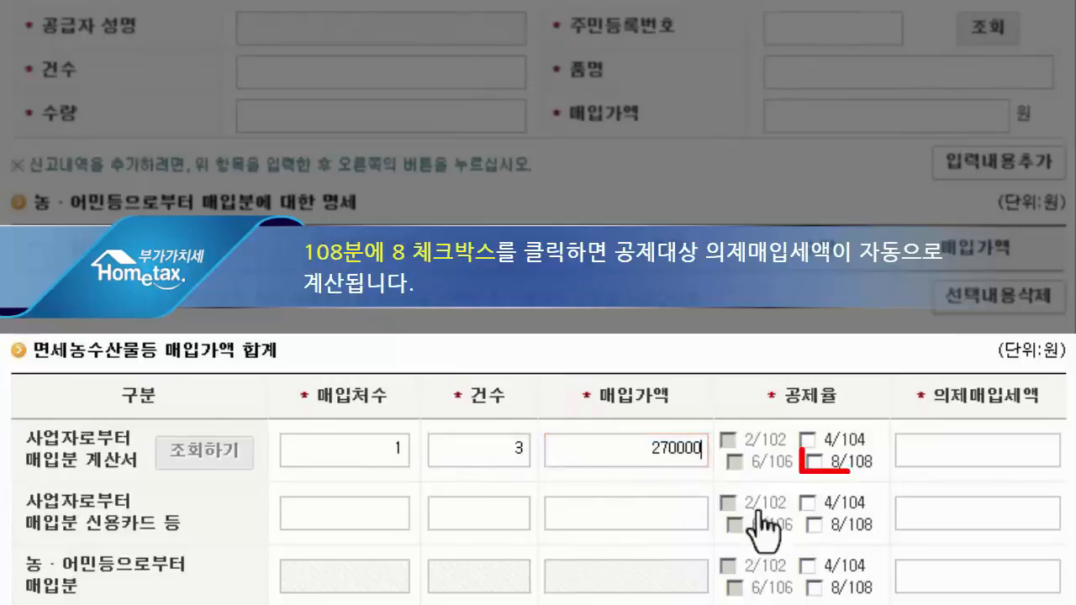
click(811, 462)
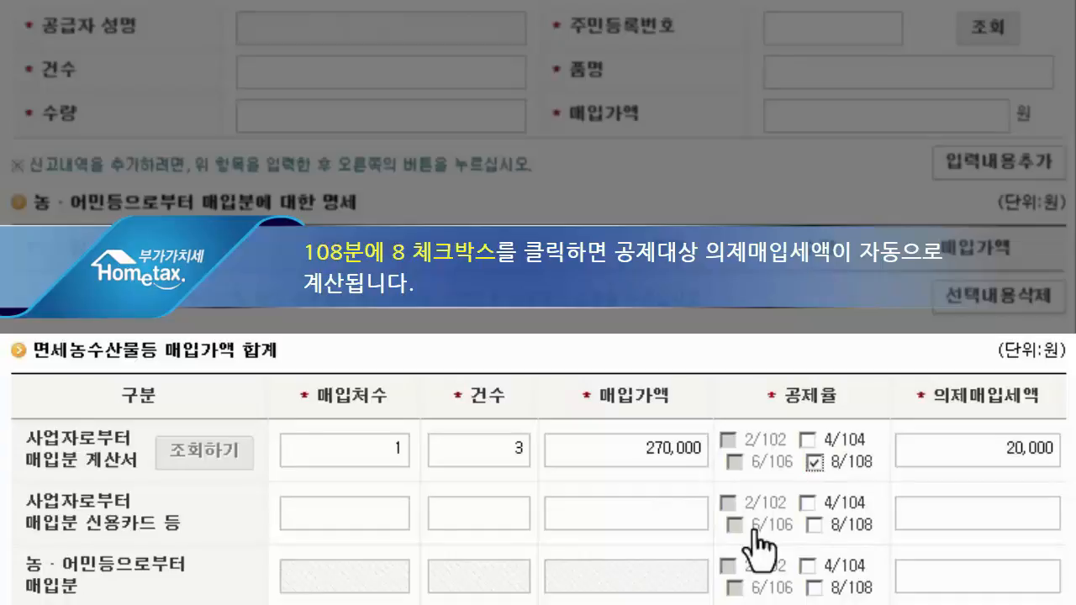
Fill in the business-supplier credit card purchases with 2 suppliers, 5 transactions, 405,000 won and the 8/108 rate, and save the form
click(391, 510)
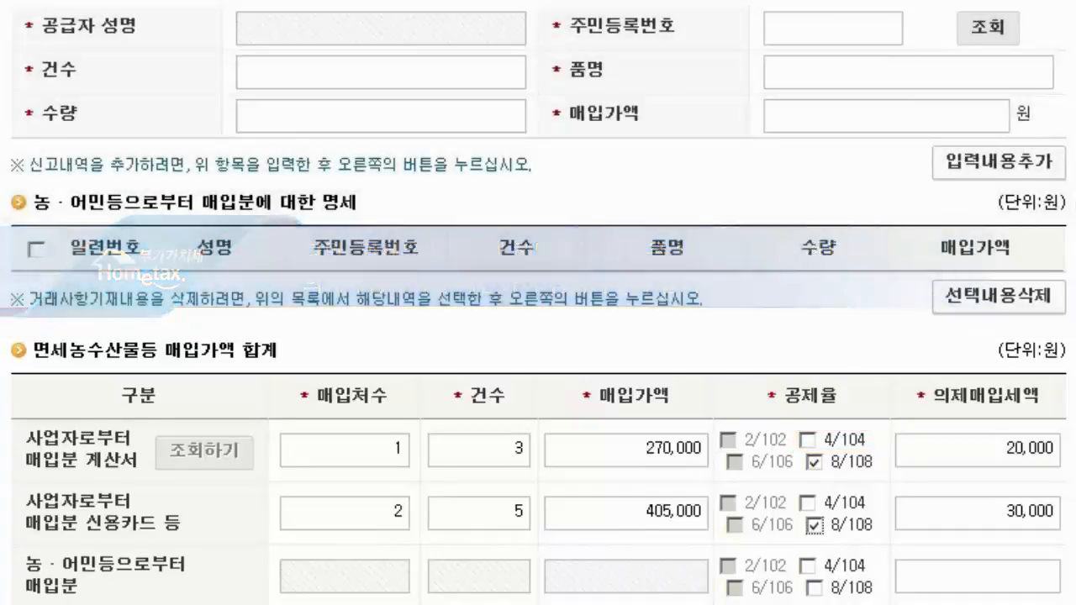
scroll(538, 303, down, 3)
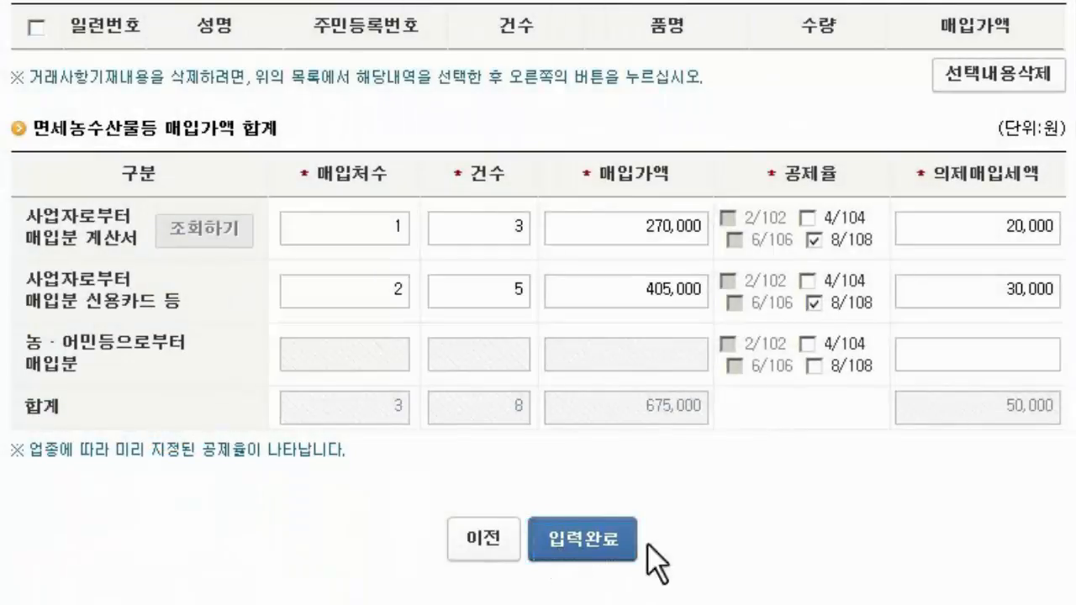
click(646, 542)
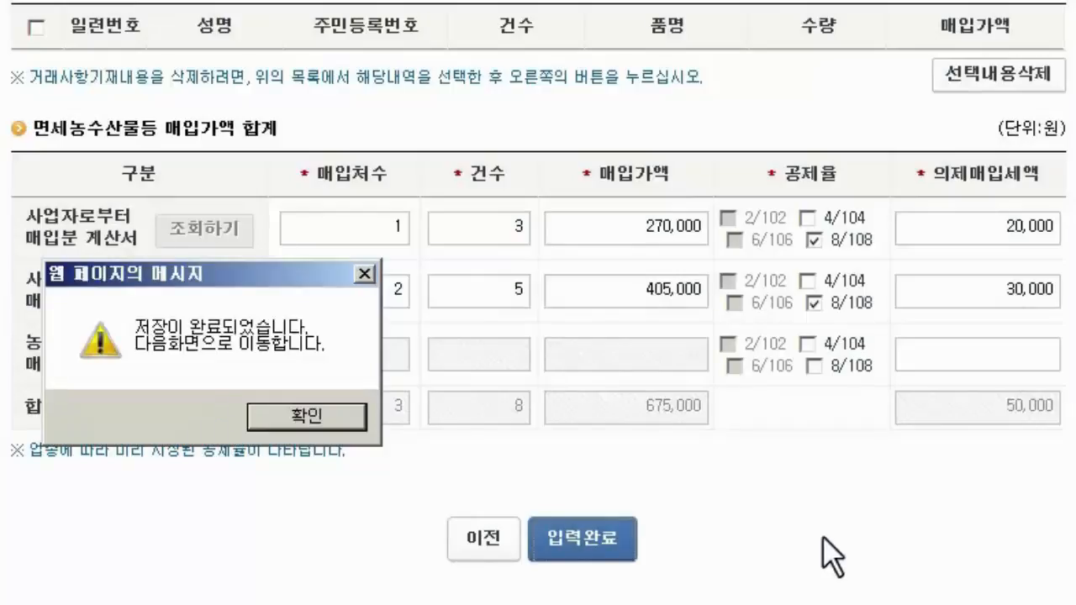
click(399, 492)
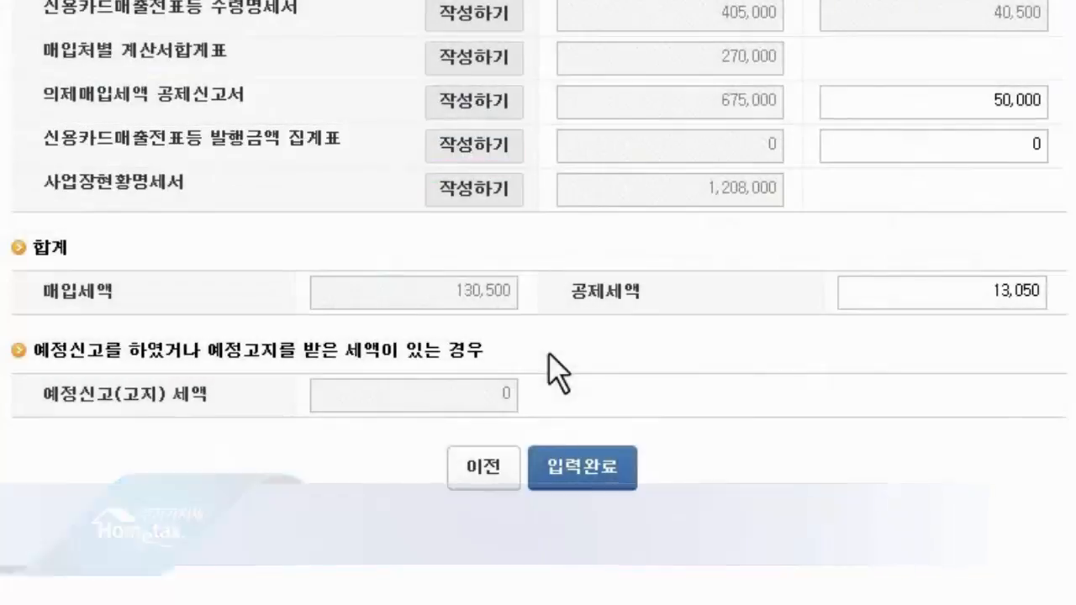
Open the issued credit card slip summary (신용카드매출전표등 발행금액 집계표) and enter 3,500,000 won as taxable card sales
click(496, 150)
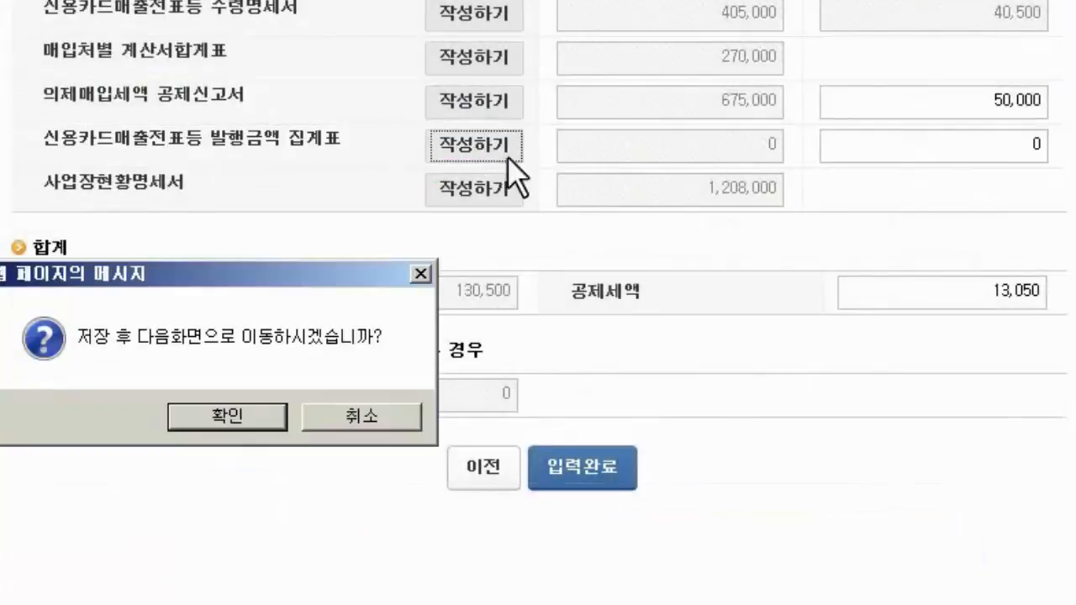
click(239, 416)
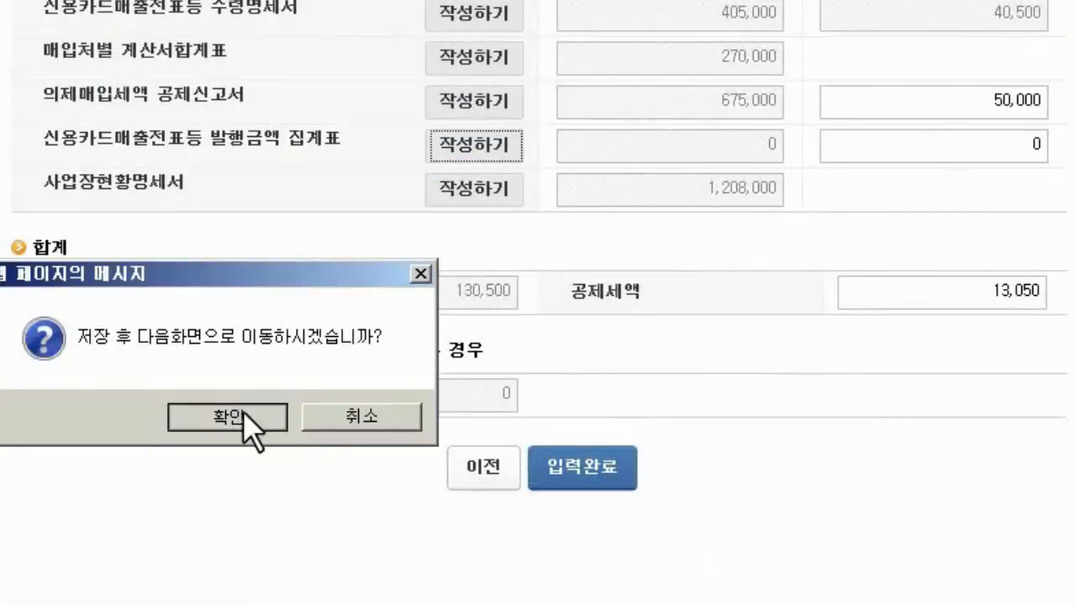
click(281, 421)
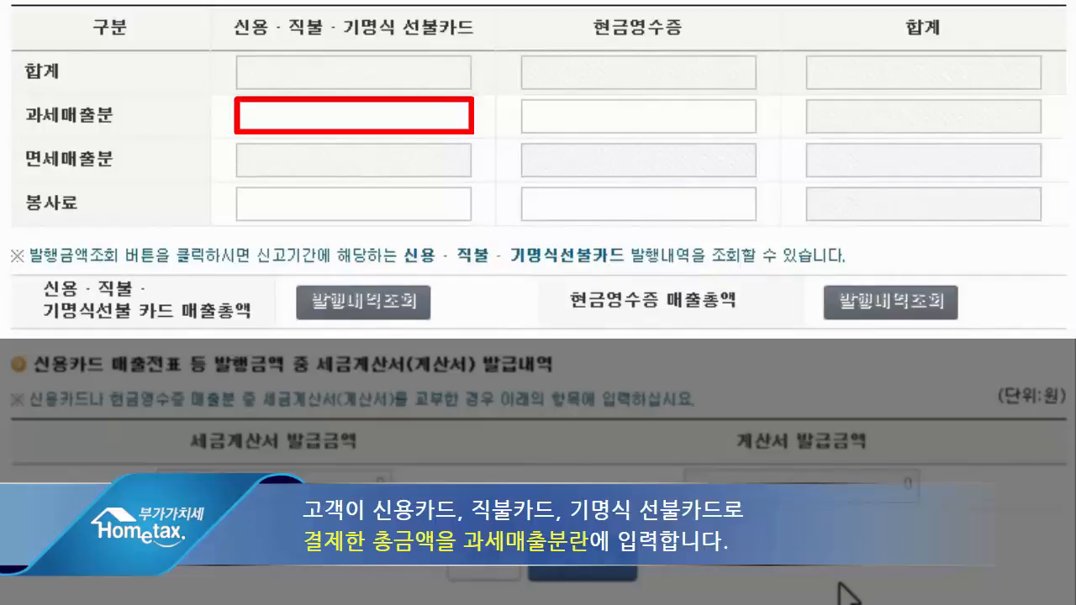
text(3500000)
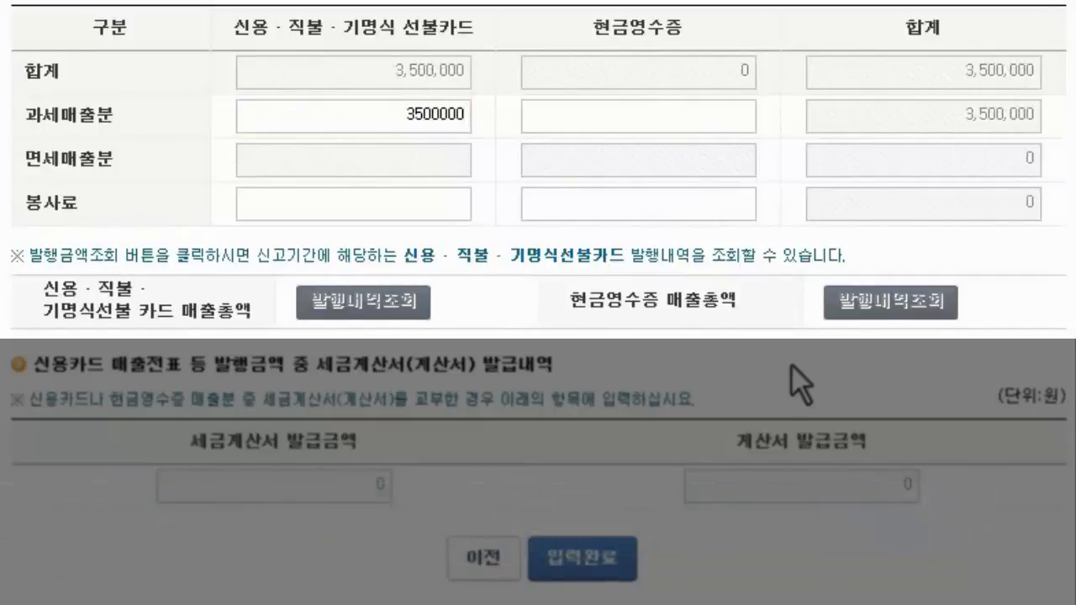
key(Tab)
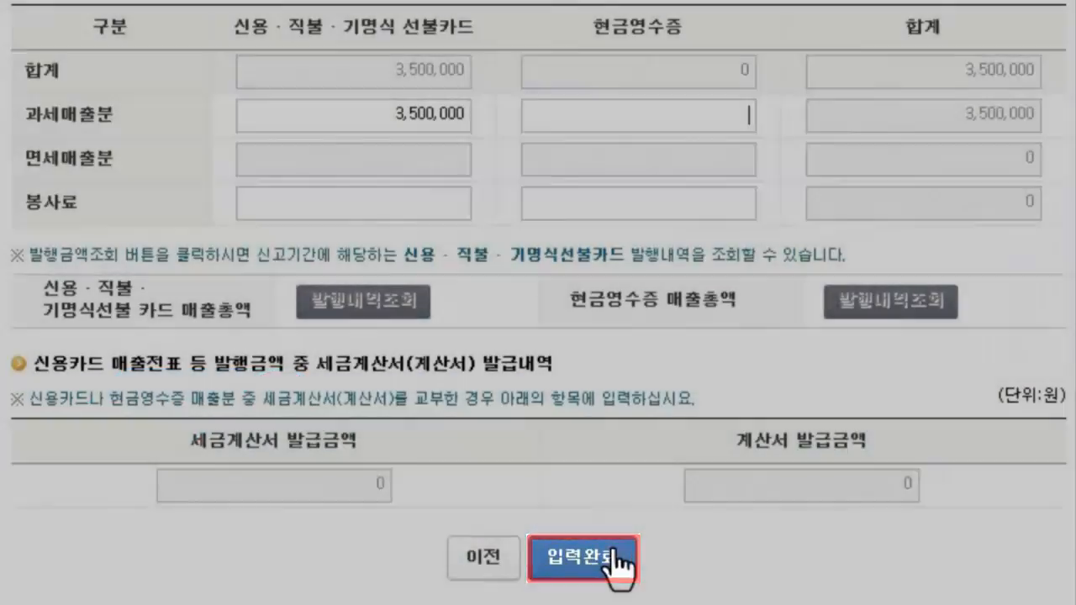
Save the issued credit card slip summary and complete the simplified return entry to proceed to the return contents (신고내용)
click(618, 556)
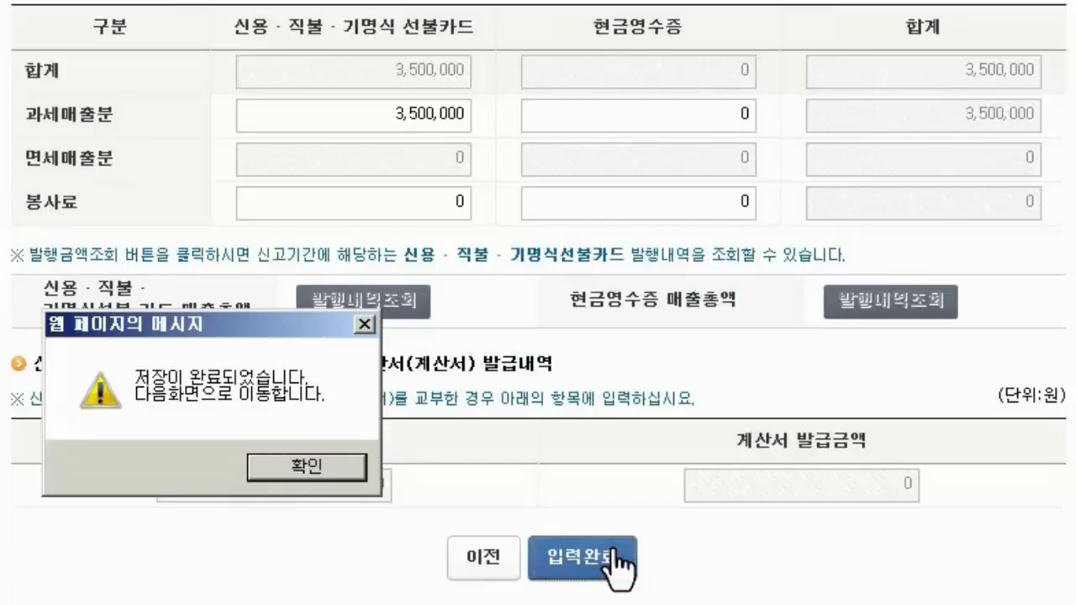
click(273, 473)
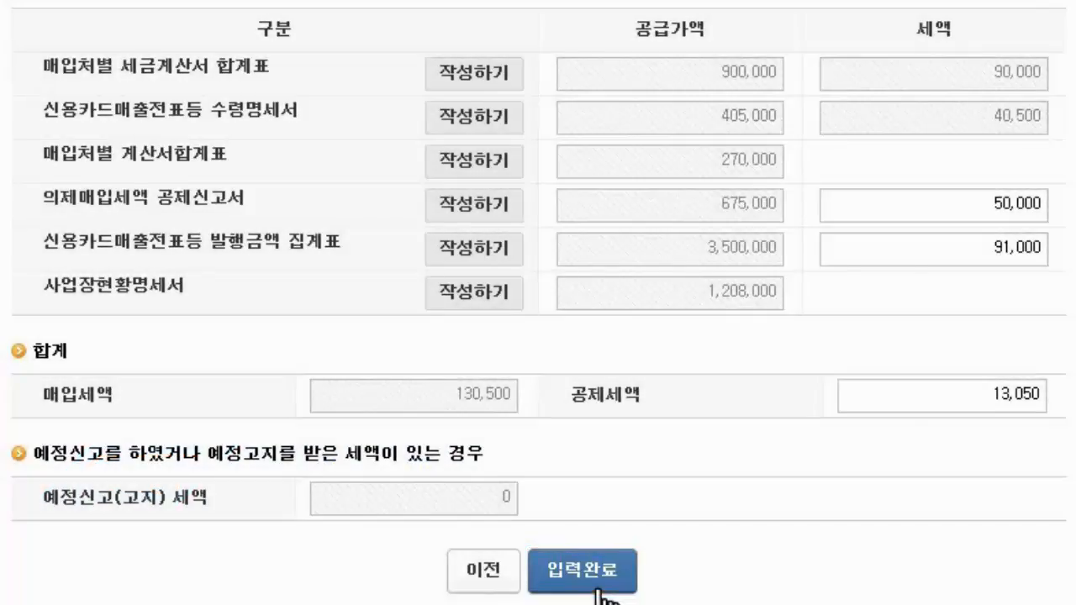
click(597, 589)
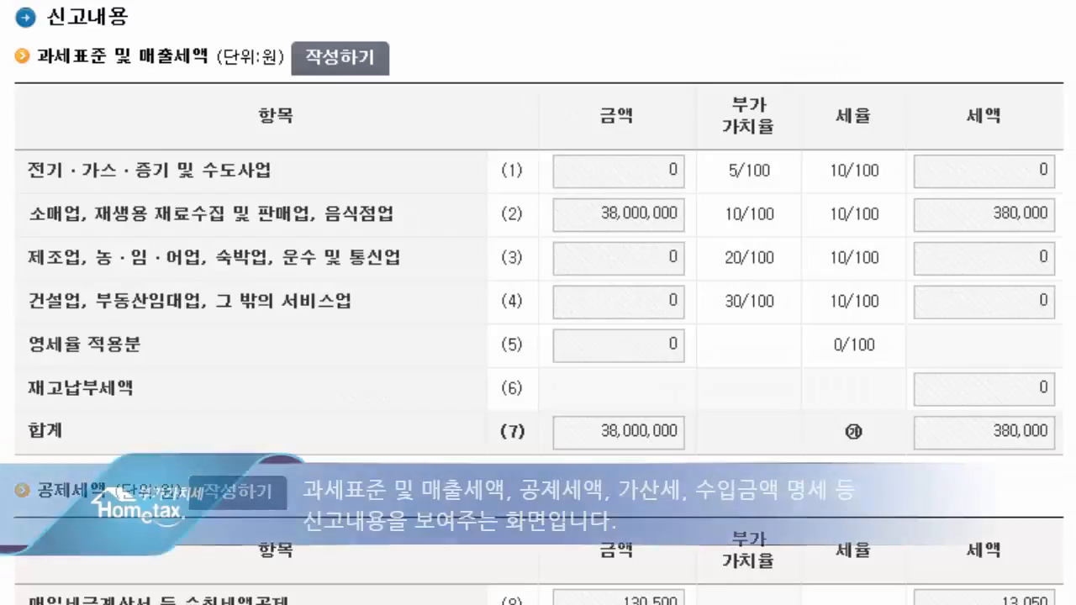
Review the return contents (신고내용) through to the final tax amount, then submit the VAT return and confirm the submission
scroll(538, 303, down, 4)
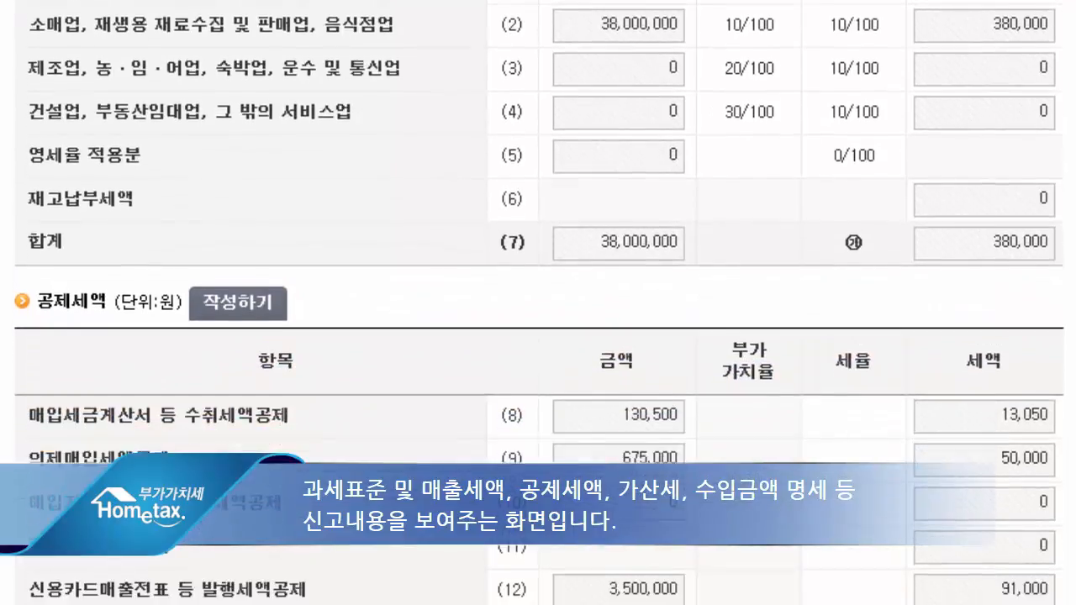
scroll(538, 303, down, 4)
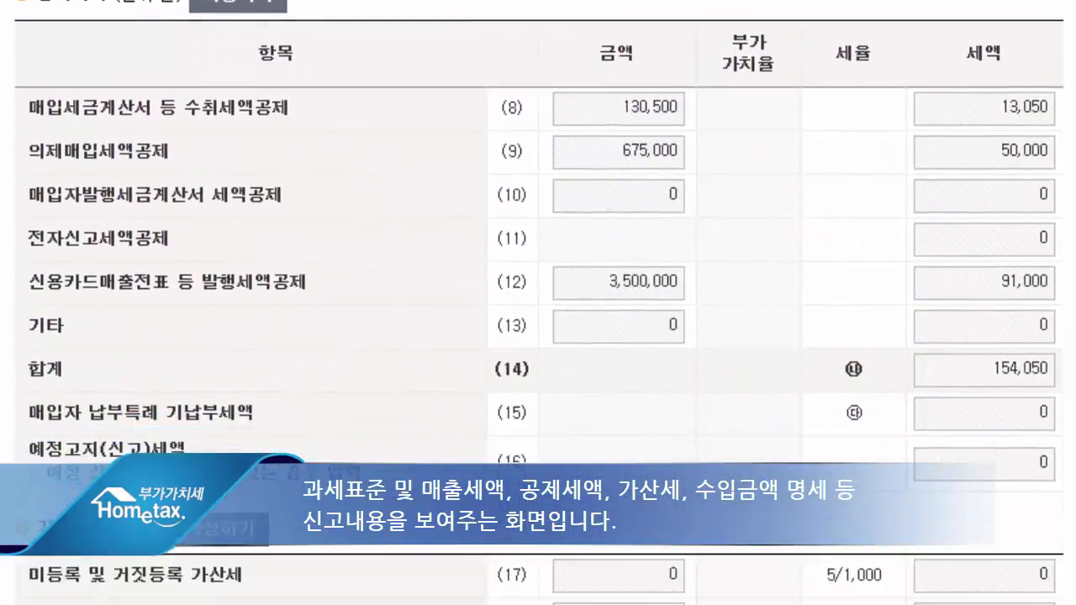
scroll(538, 303, down, 4)
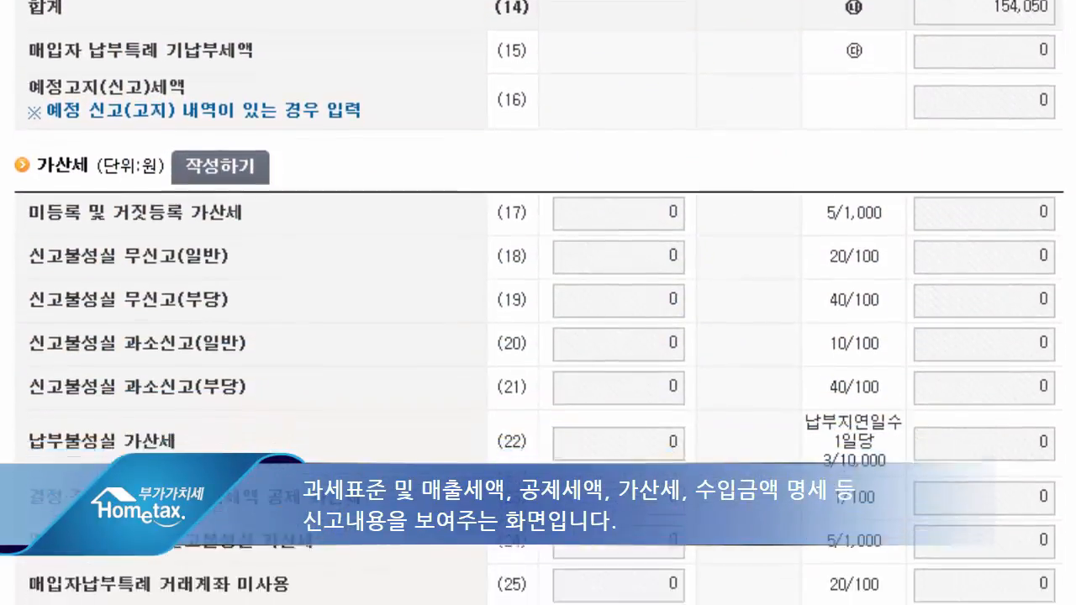
scroll(538, 302, down, 4)
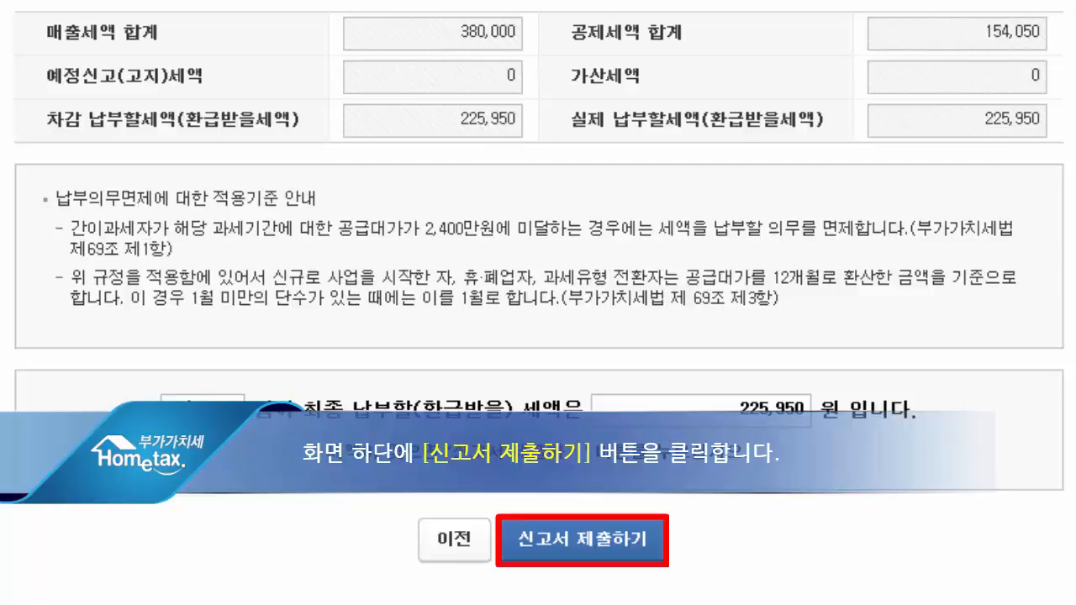
click(628, 547)
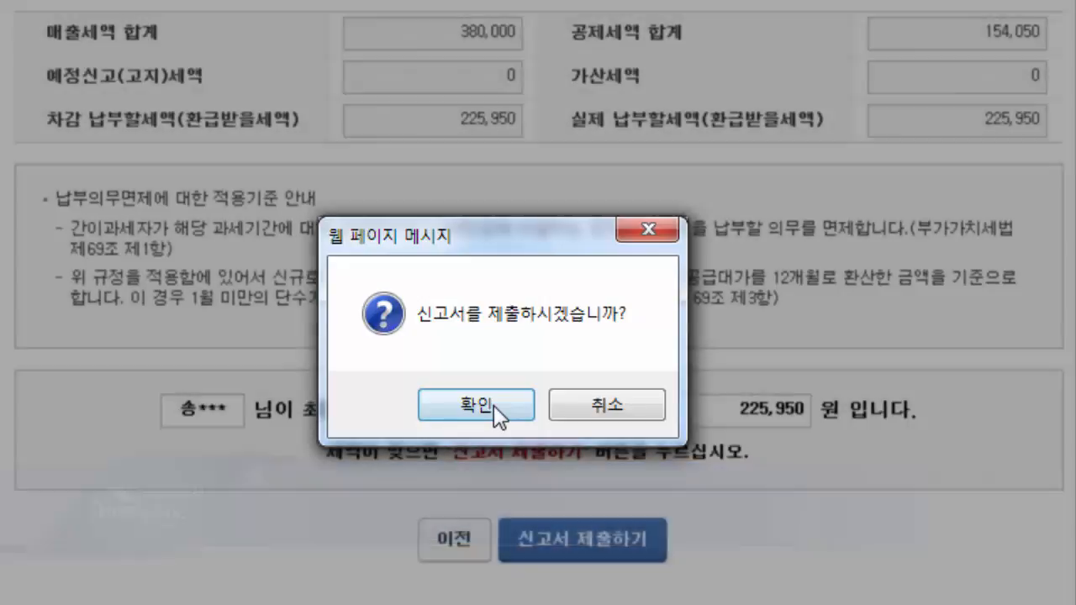
click(495, 410)
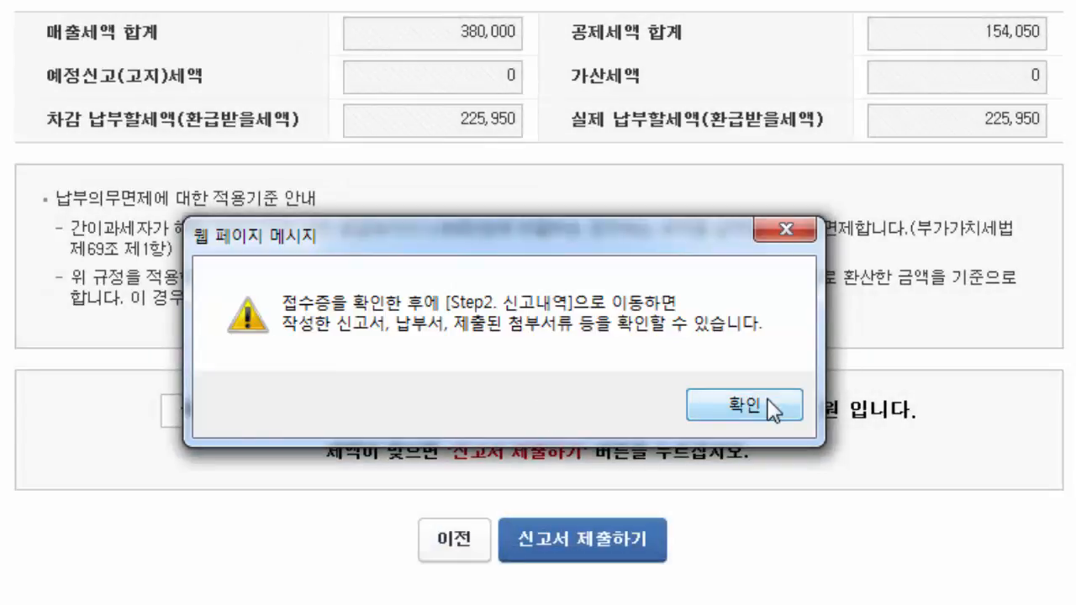
click(778, 406)
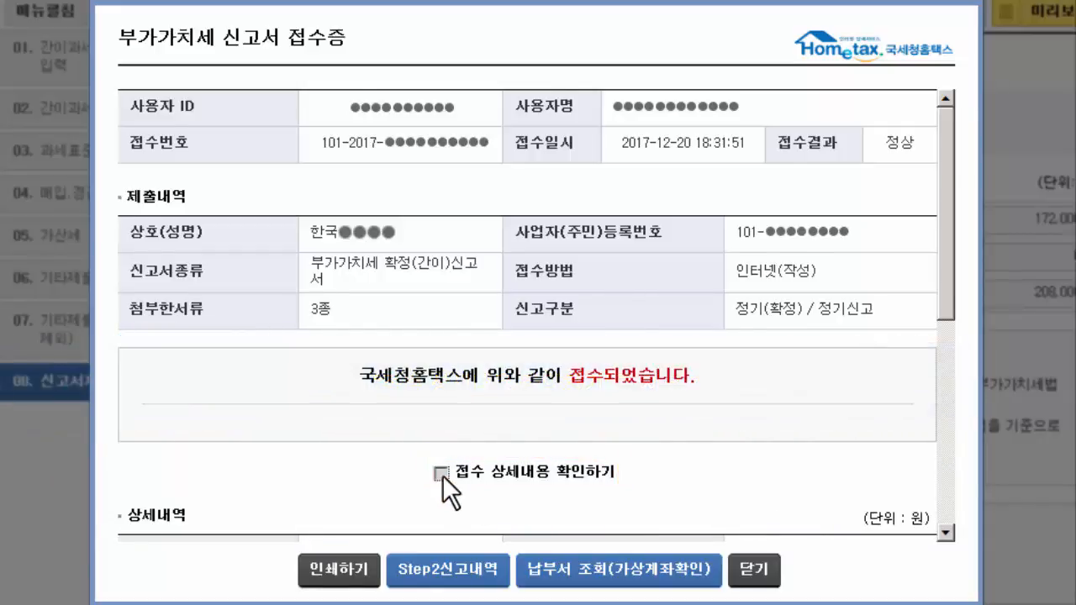
Show the receipt's detailed contents, mark them as checked (확인하였습니다), and go to the Step 2 filing history (신고내역)
click(442, 473)
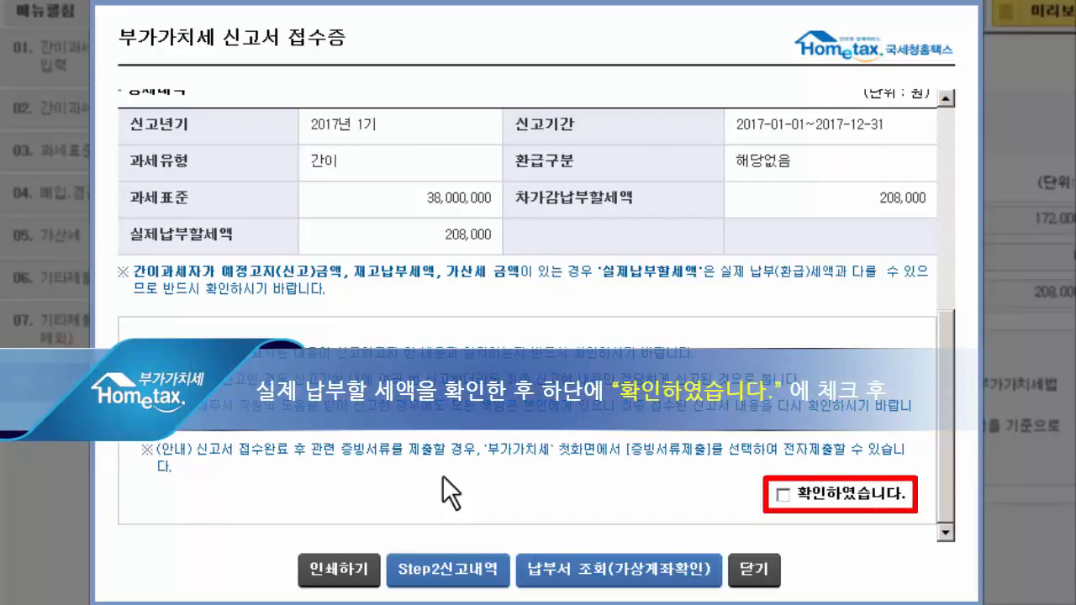
click(782, 495)
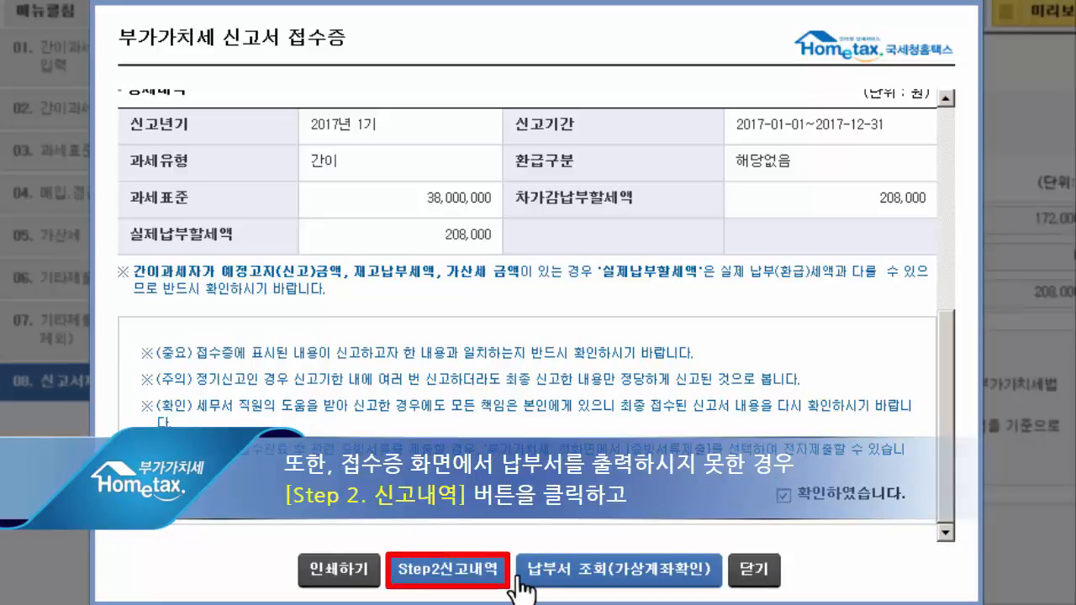
click(509, 579)
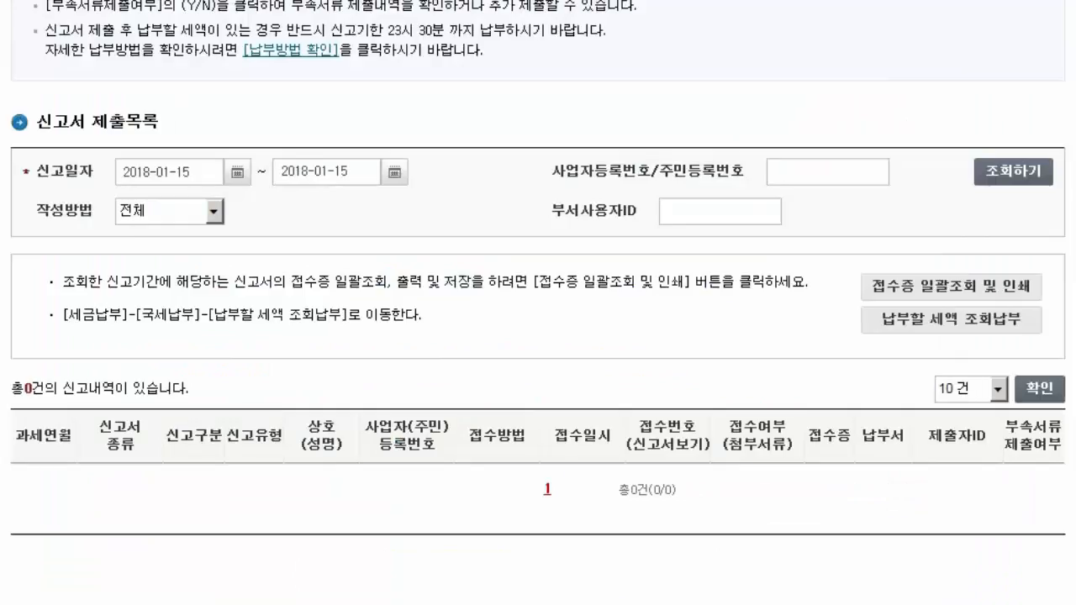